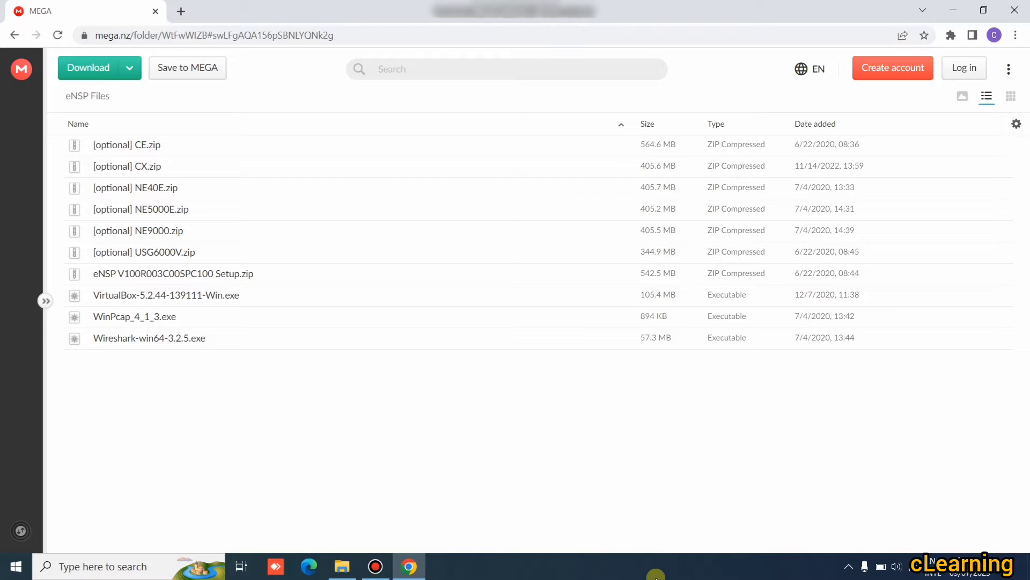
Open Task Manager's Performance view and check memory and disk usage
right_click(659, 561)
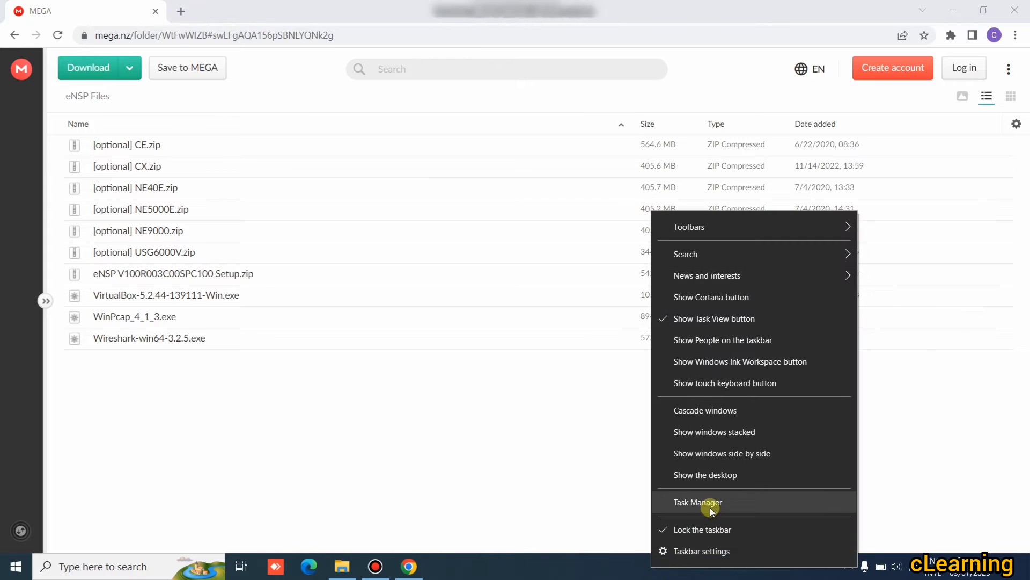
click(711, 508)
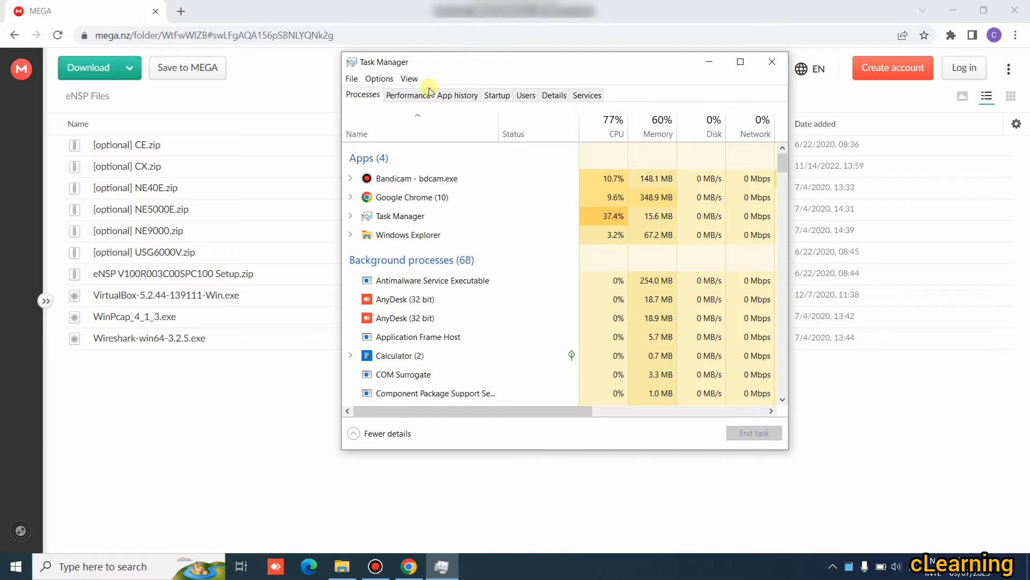
click(408, 95)
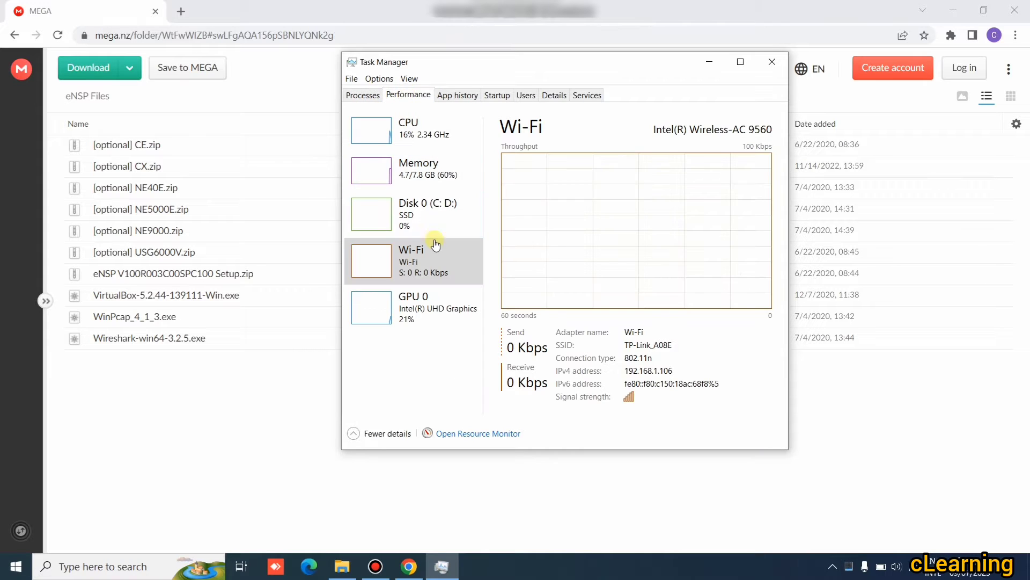
click(452, 172)
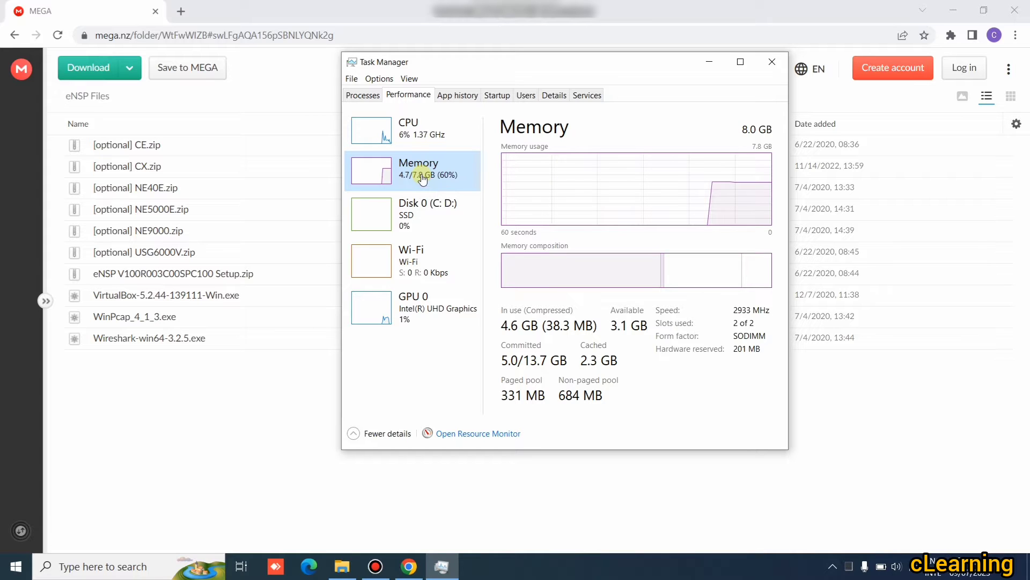
click(422, 214)
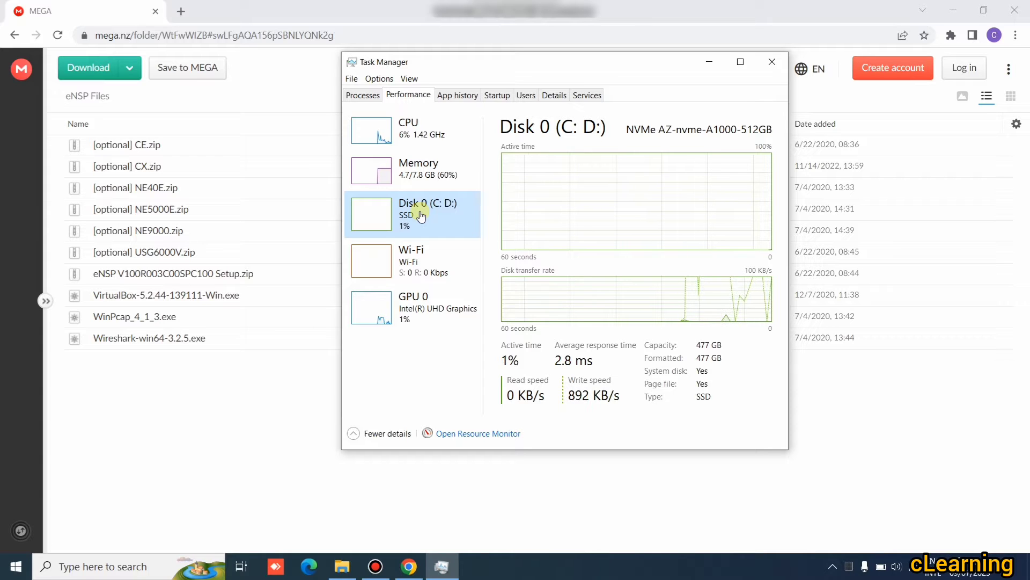
Review CPU, memory, disk, Wi-Fi and GPU details, confirm virtualization is Enabled, then minimize Task Manager
click(420, 144)
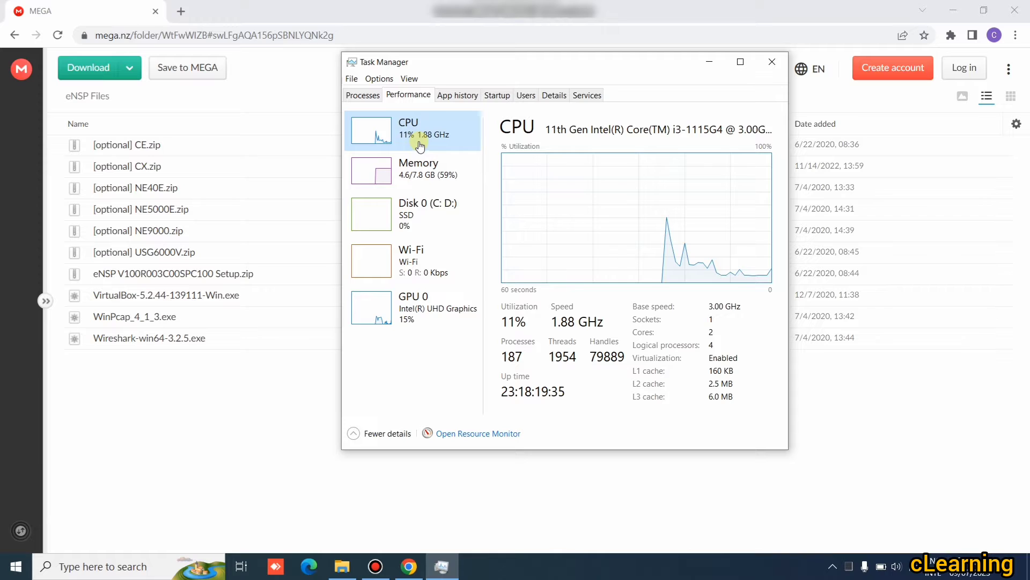
click(423, 188)
click(425, 209)
click(420, 265)
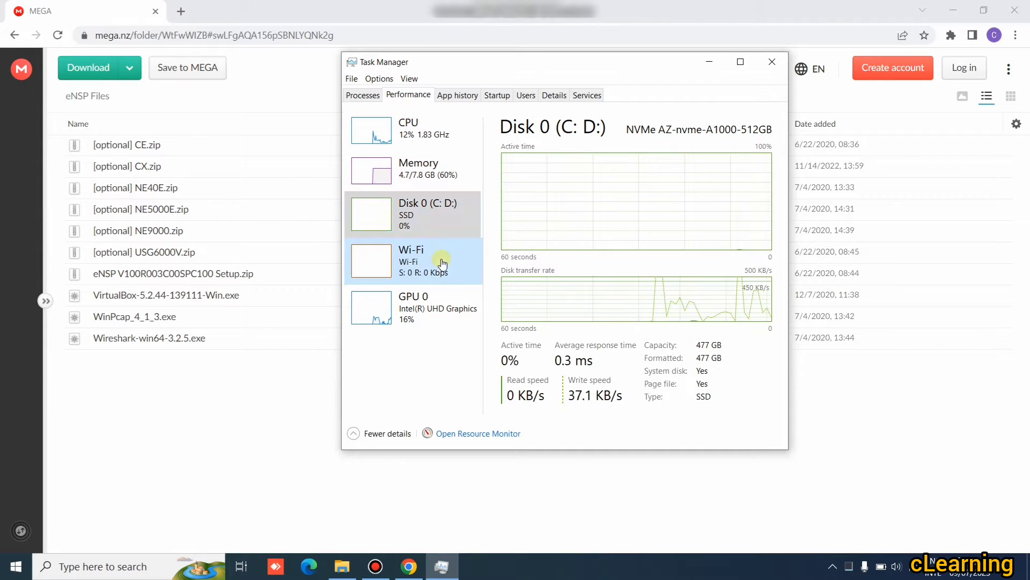
click(452, 330)
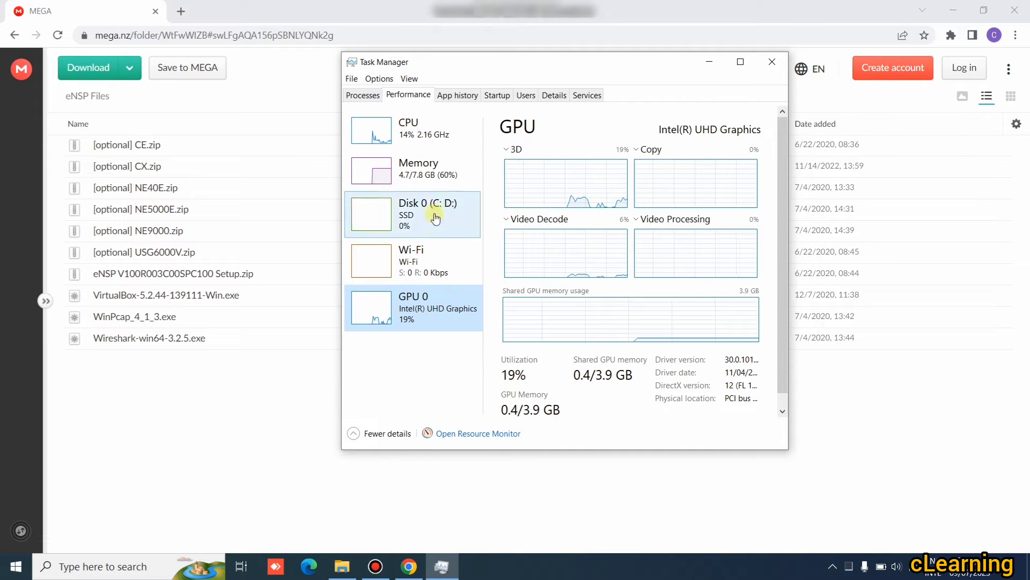
click(437, 133)
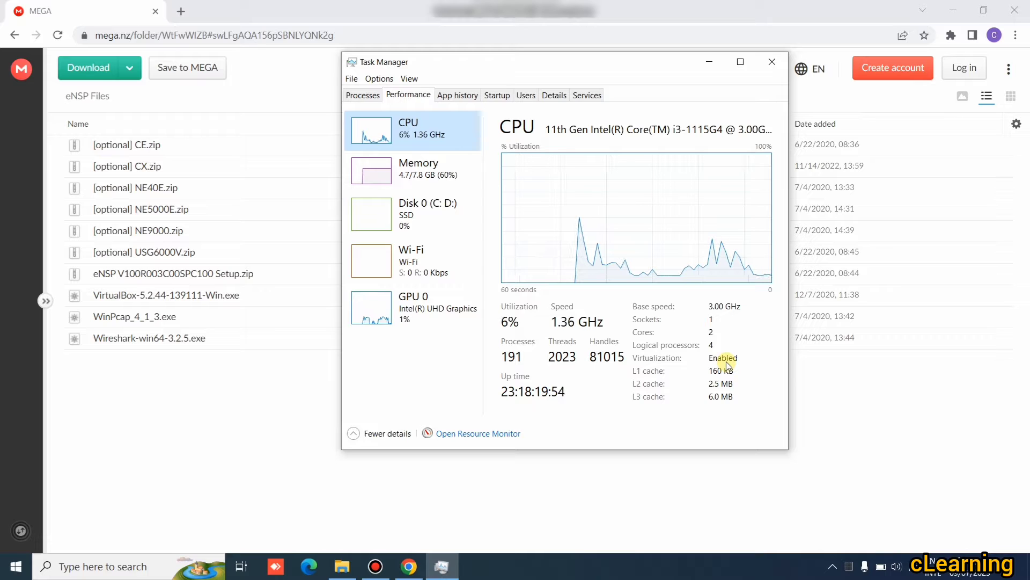
click(710, 64)
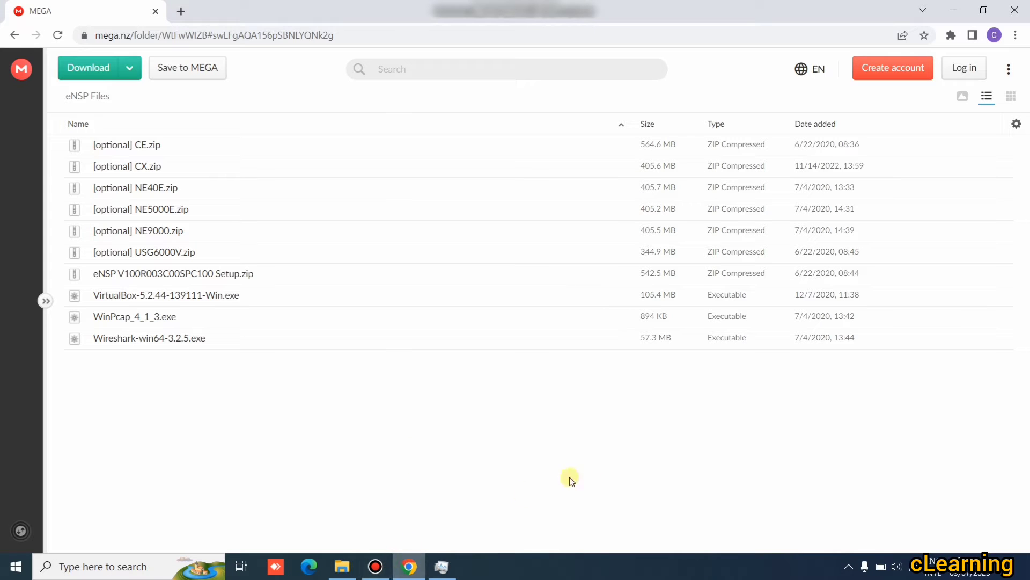
Review the eNSP, VirtualBox, WinPcap, Wireshark and optional USG6000V.zip downloads in MEGA, then minimize Chrome
click(329, 35)
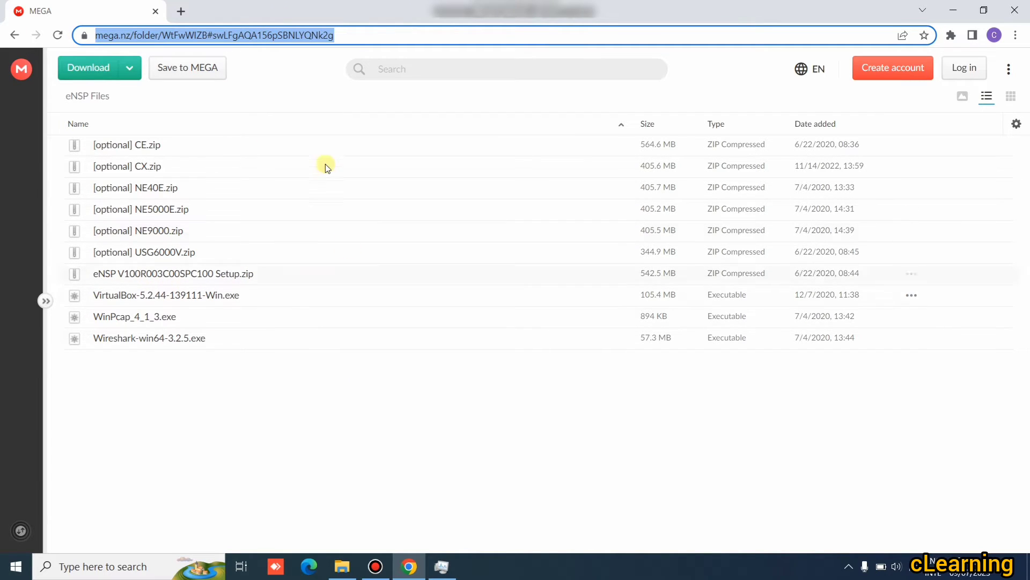
click(222, 369)
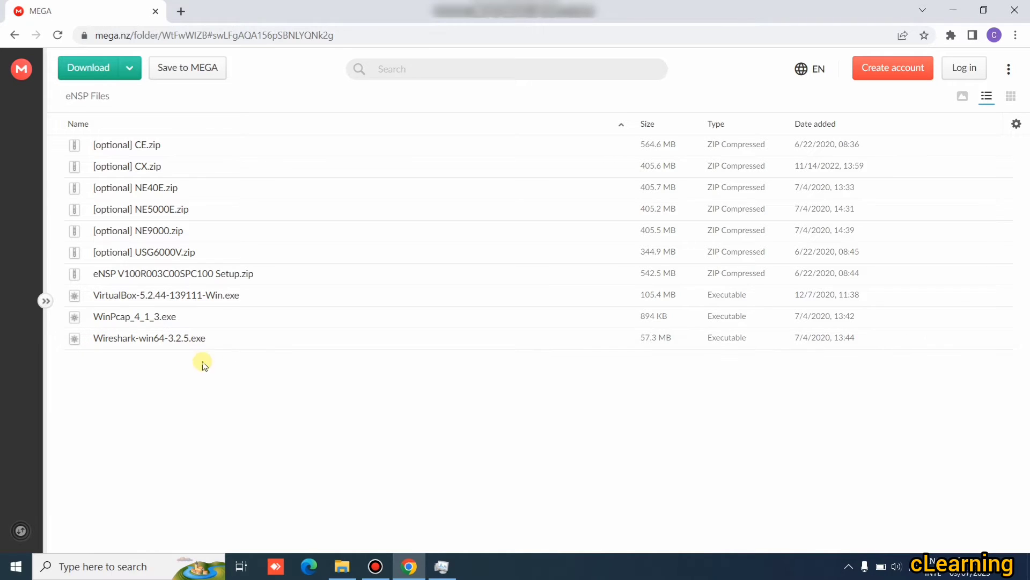
drag(202, 361, 242, 276)
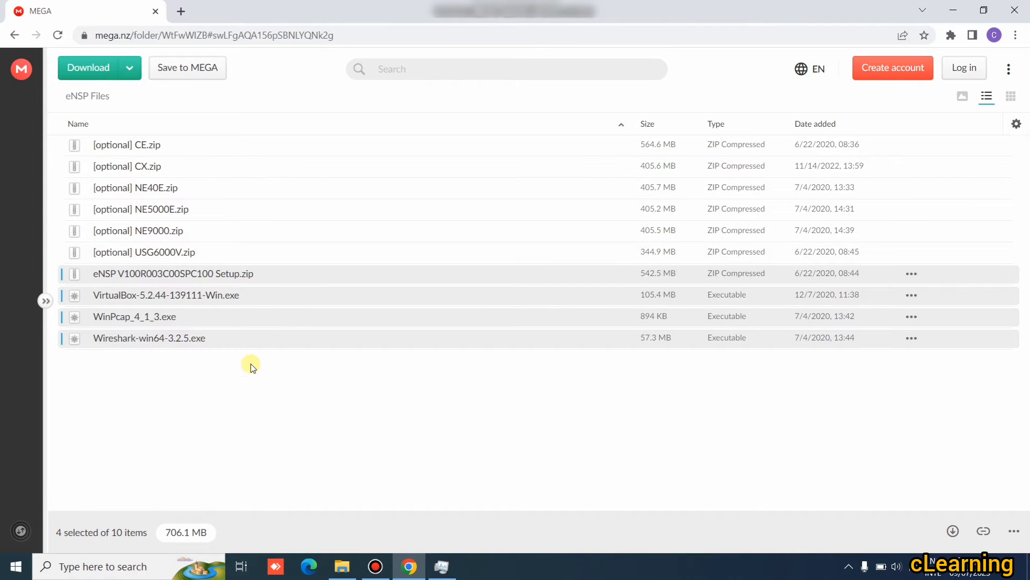
click(233, 372)
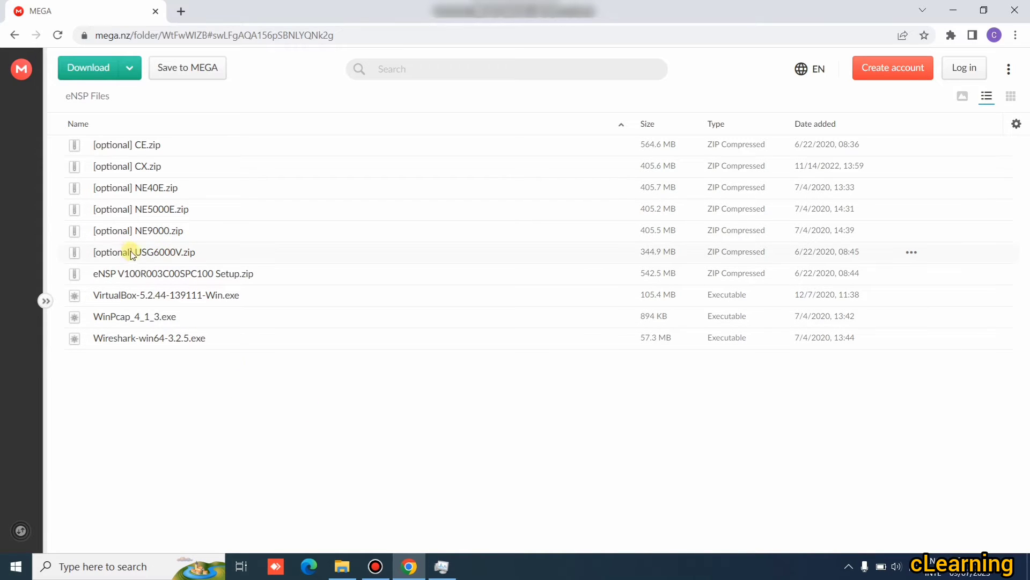
click(188, 255)
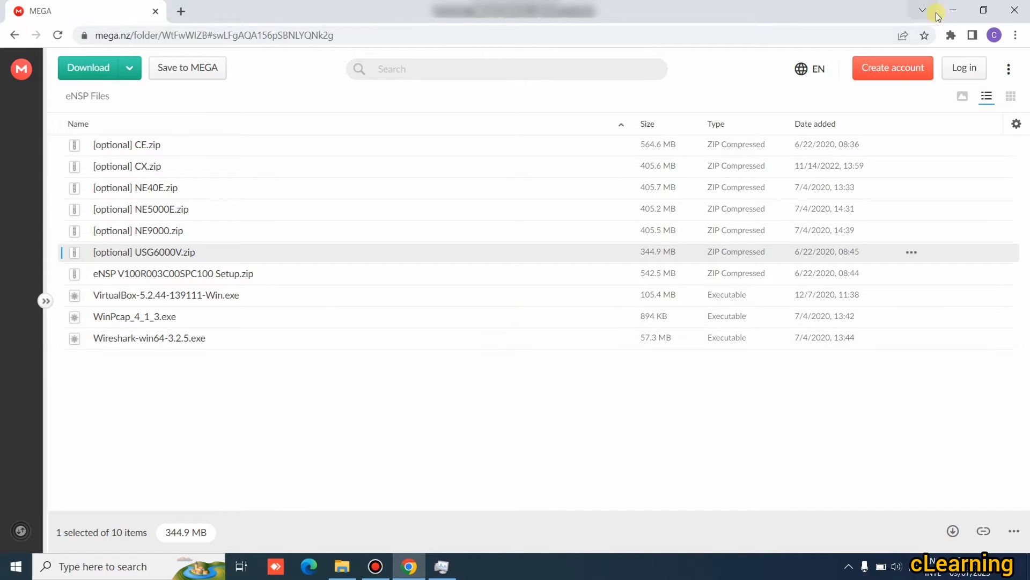
click(953, 10)
Open the maximized eNSP Setup folder and launch the VirtualBox 5.2.44 installer
double_click(591, 153)
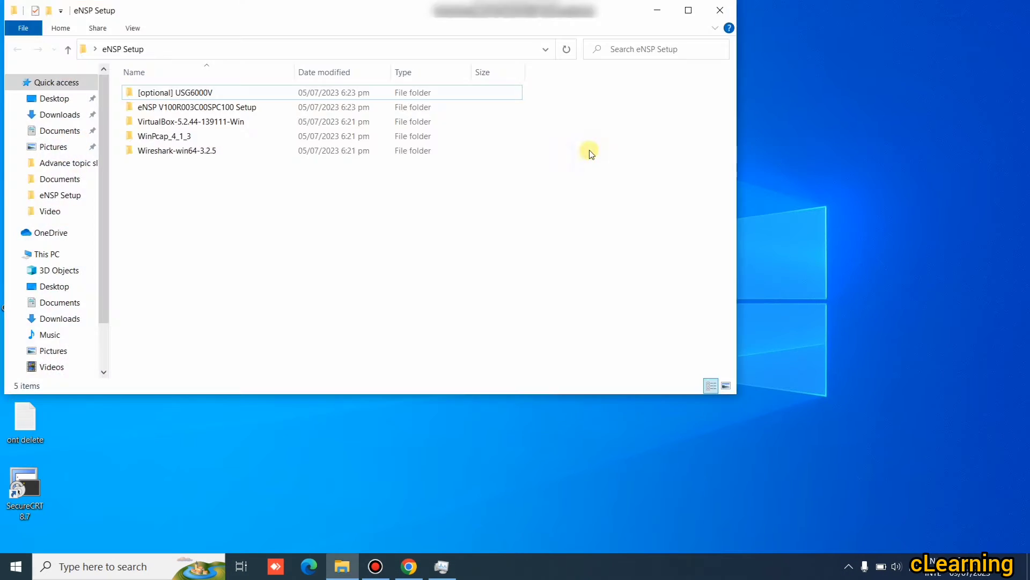
double_click(490, 16)
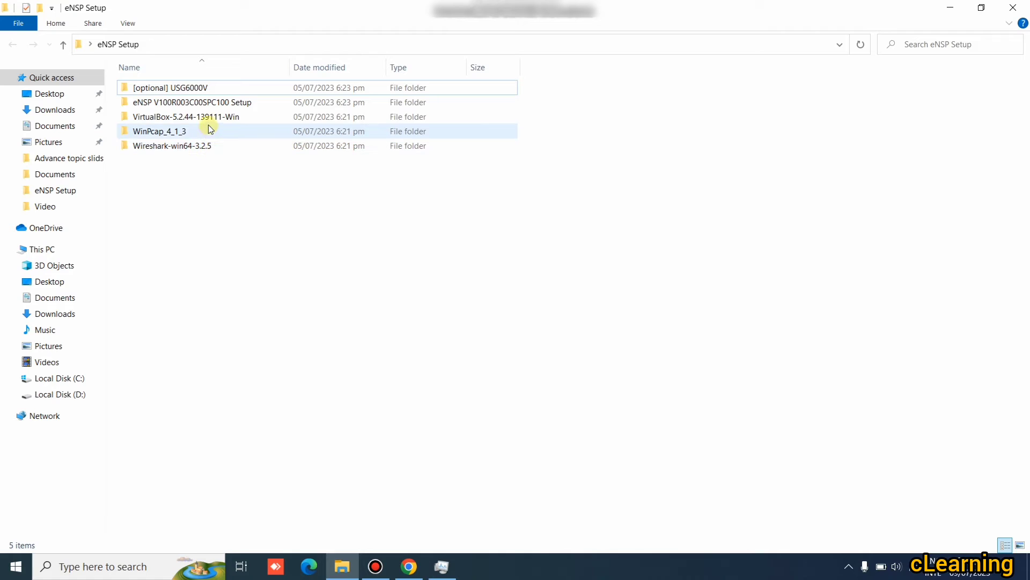
double_click(244, 116)
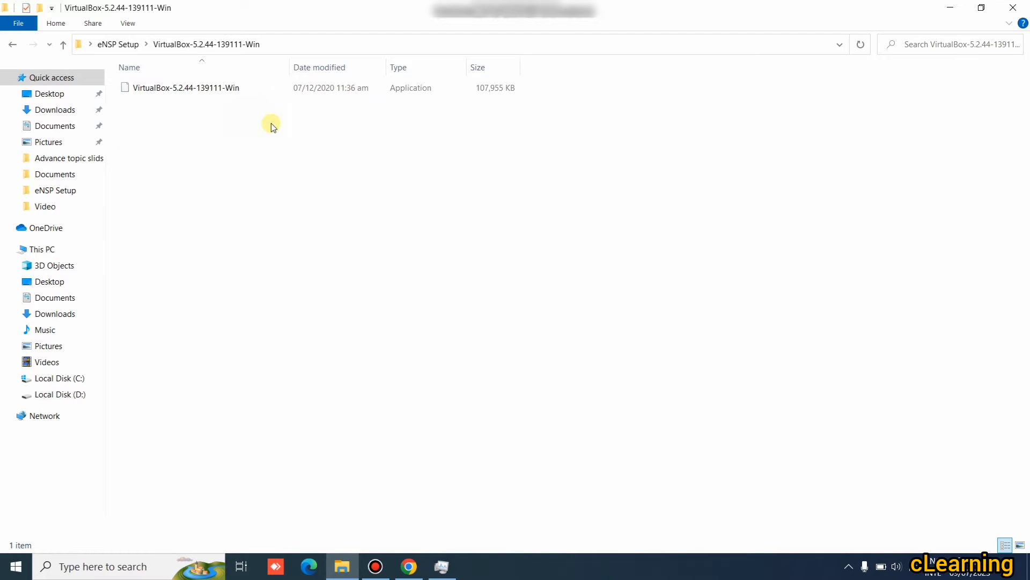
double_click(263, 87)
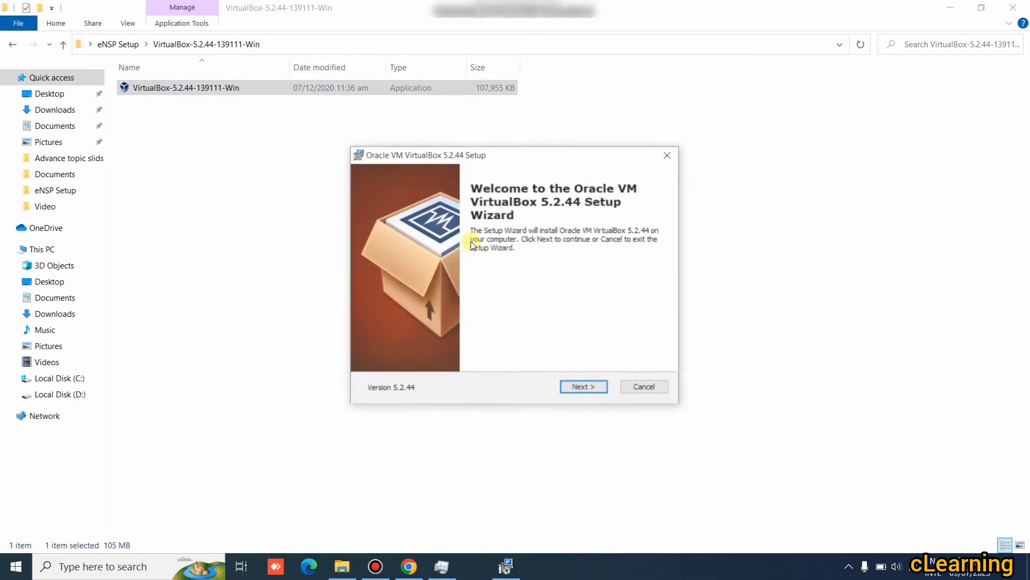
Install VirtualBox 5.2.44 with default features and shortcuts, then return to the eNSP Setup folder
click(577, 389)
click(578, 390)
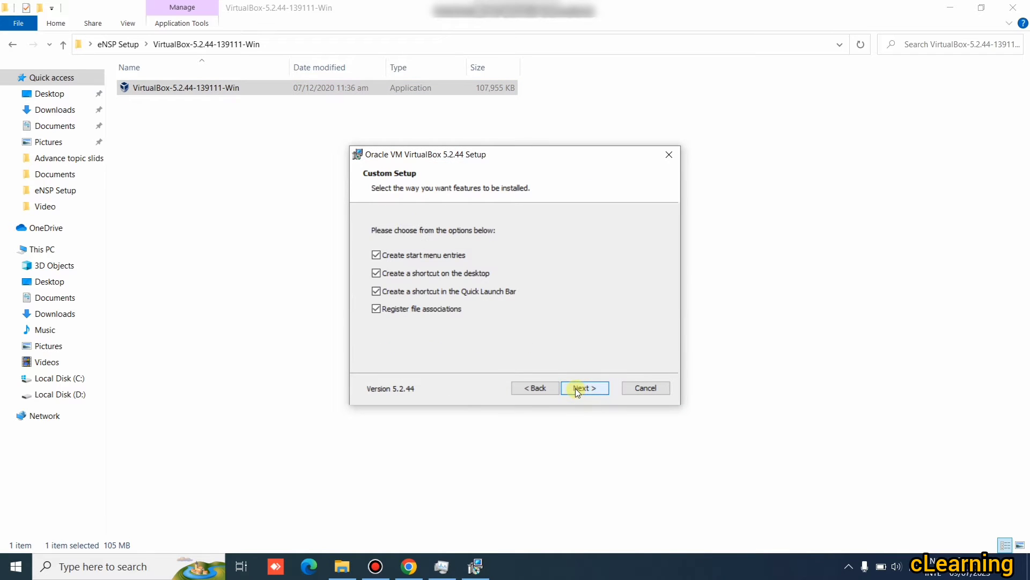
click(575, 388)
click(576, 388)
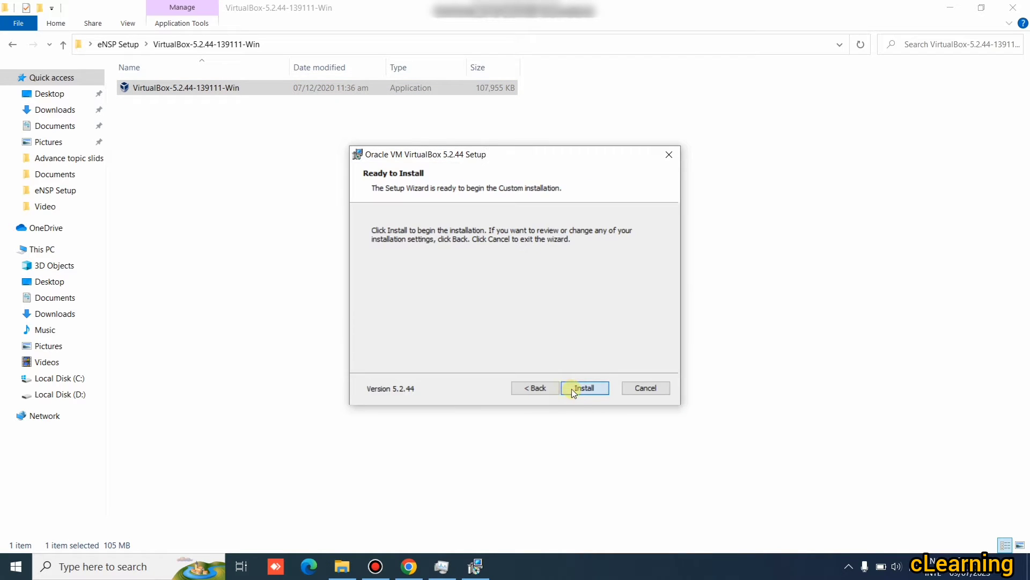
click(572, 388)
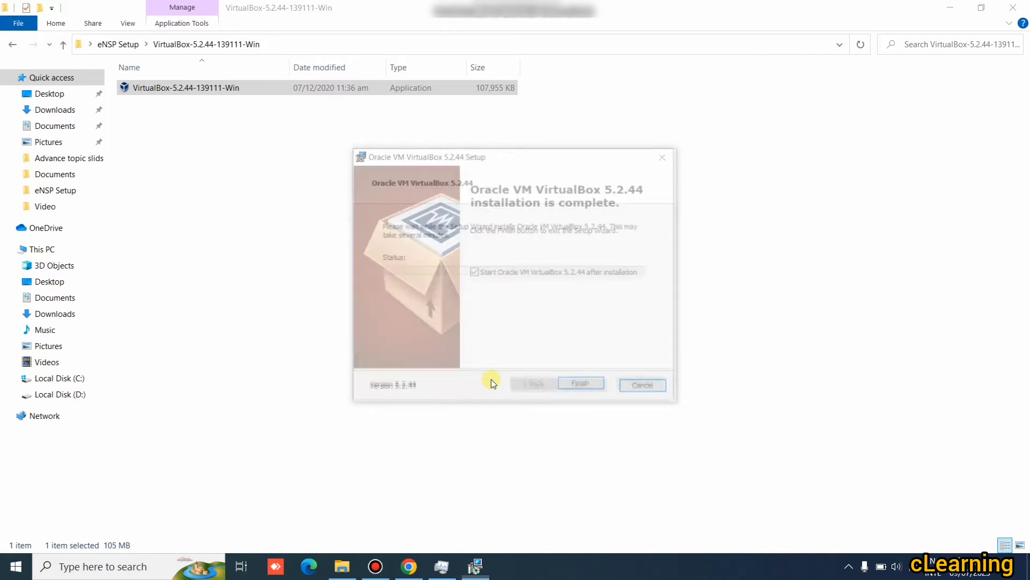
click(593, 386)
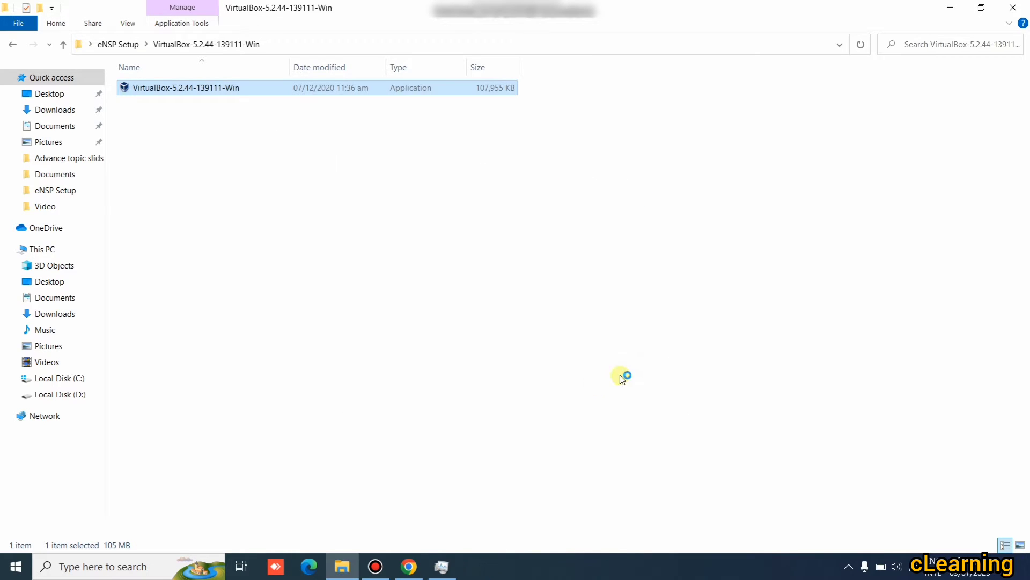
click(129, 44)
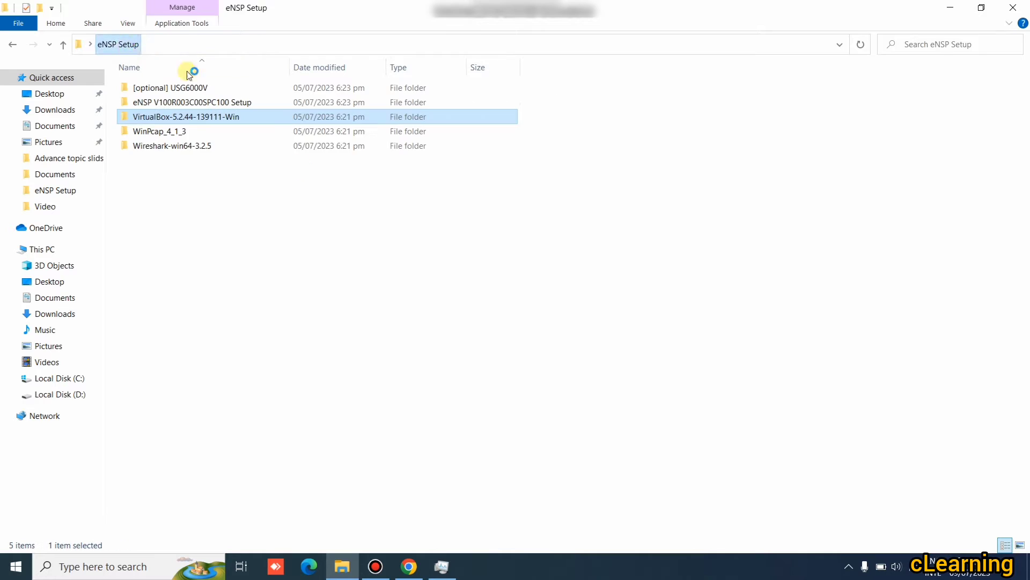
Install Wireshark 3.2.5 with default components, location and packet capture settings
double_click(212, 145)
double_click(236, 89)
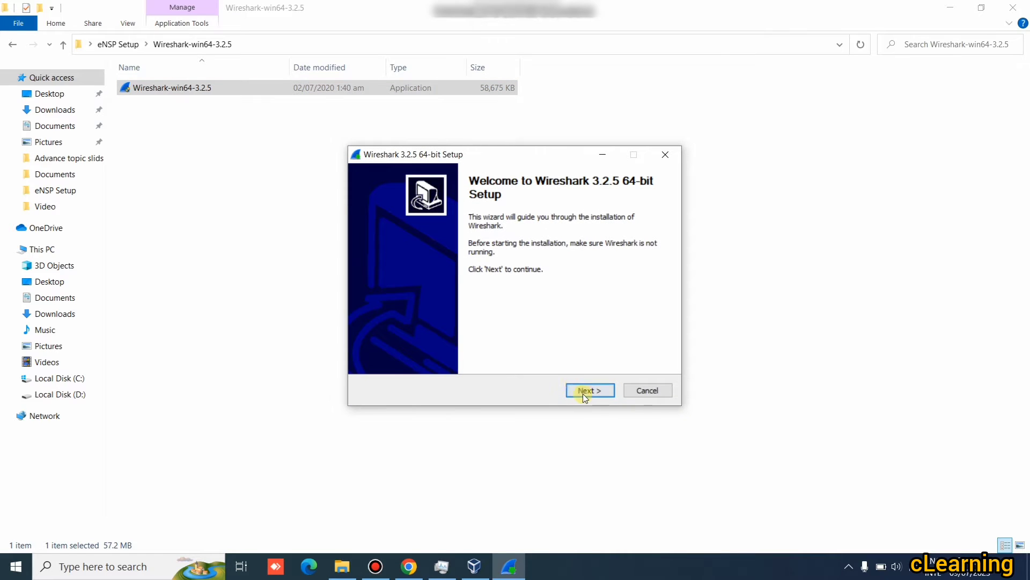
click(585, 391)
click(582, 394)
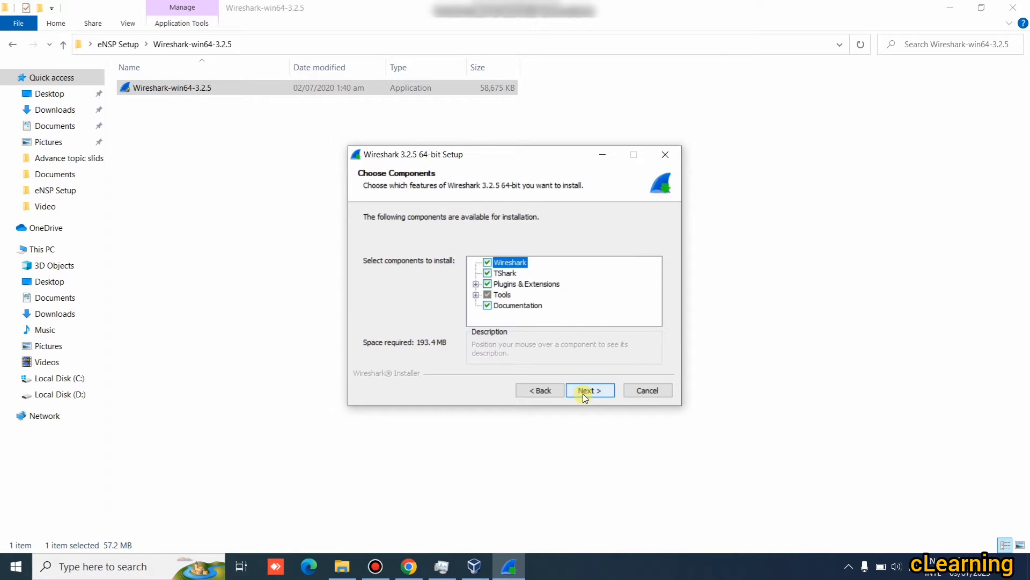
click(584, 394)
click(584, 394)
click(584, 394)
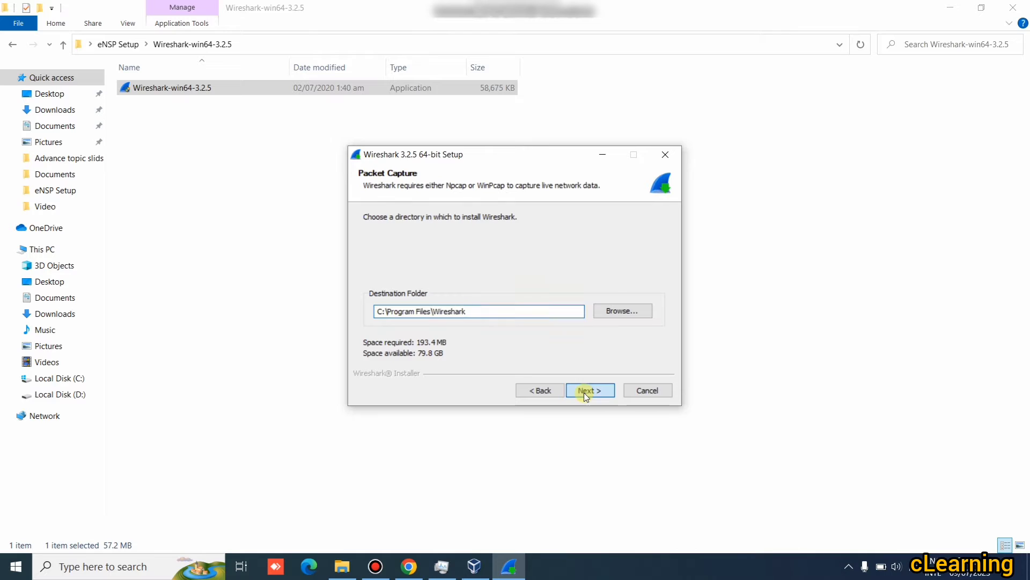
click(584, 394)
click(583, 392)
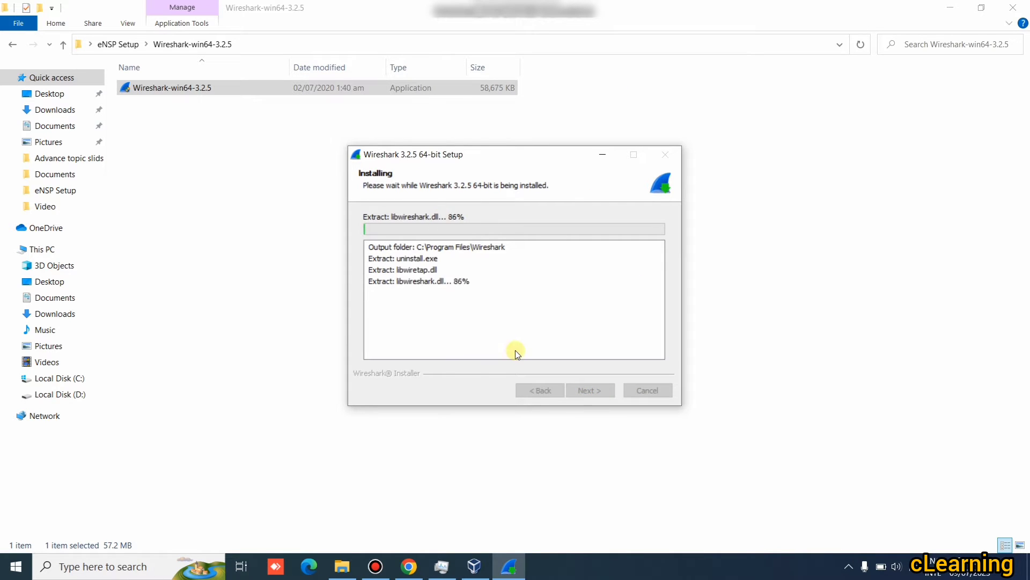
drag(458, 157, 426, 137)
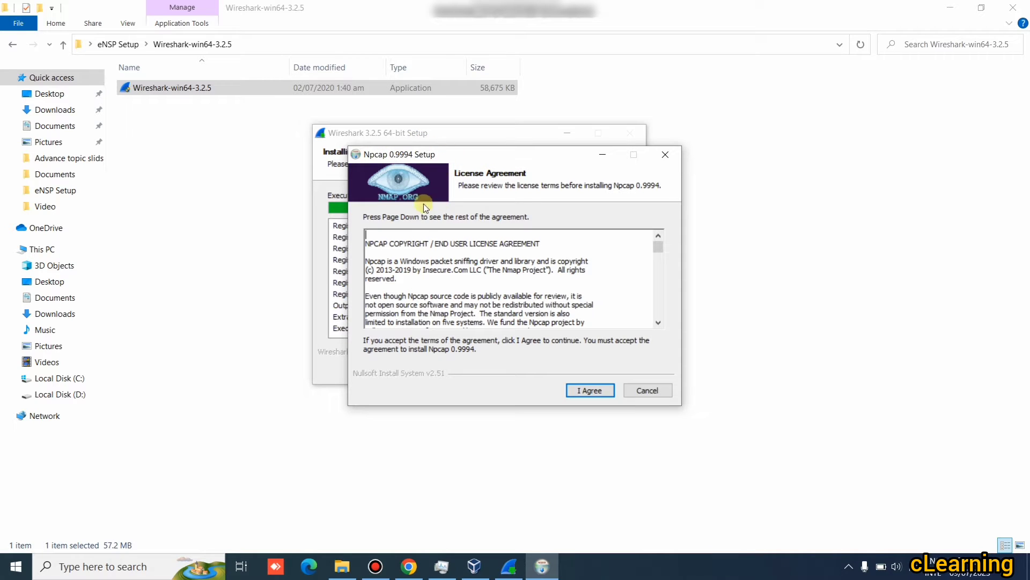
Accept the Npcap 0.9994 license, install it, and close its installer once complete
click(585, 391)
click(585, 391)
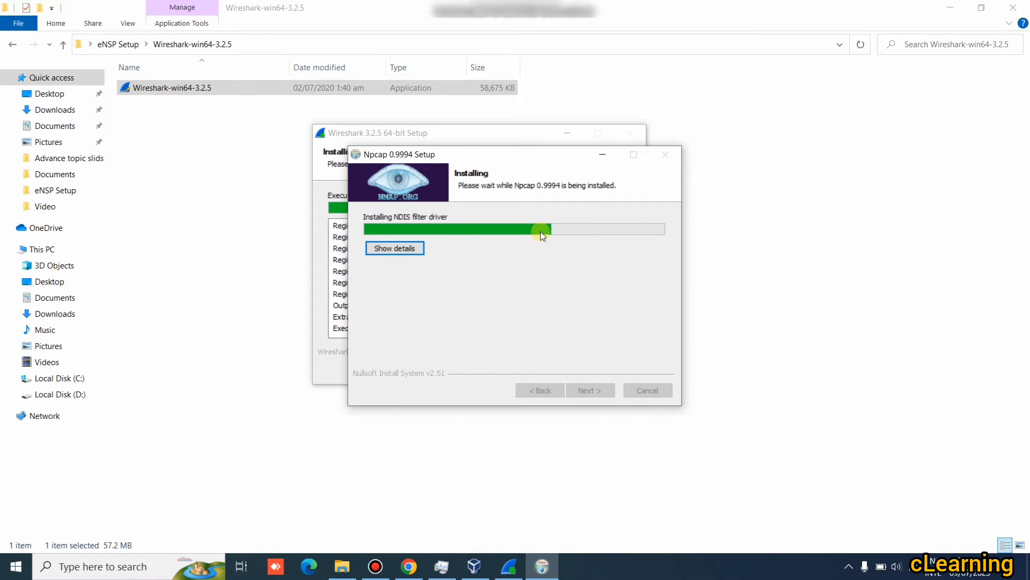
drag(419, 134, 417, 131)
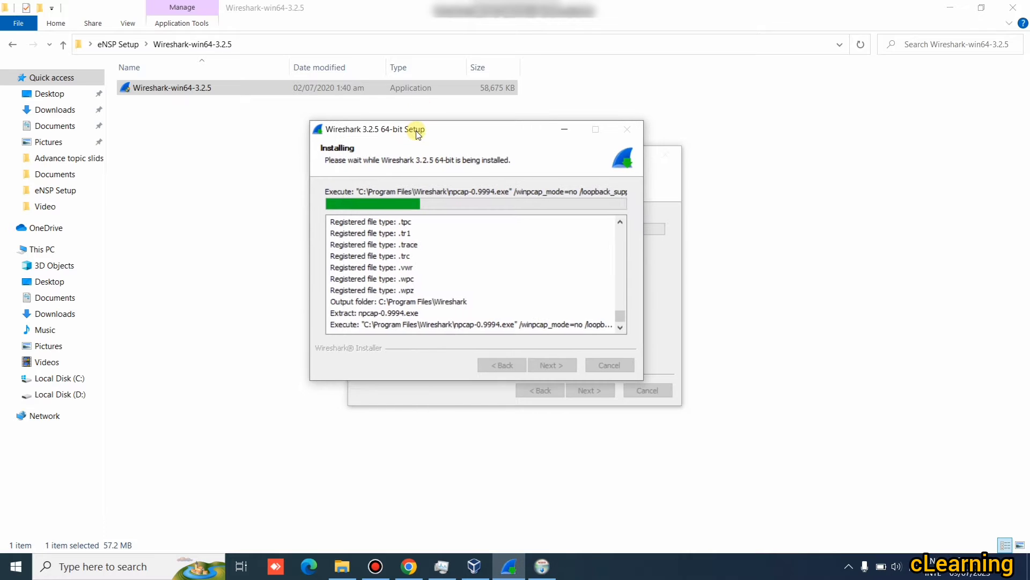
click(659, 303)
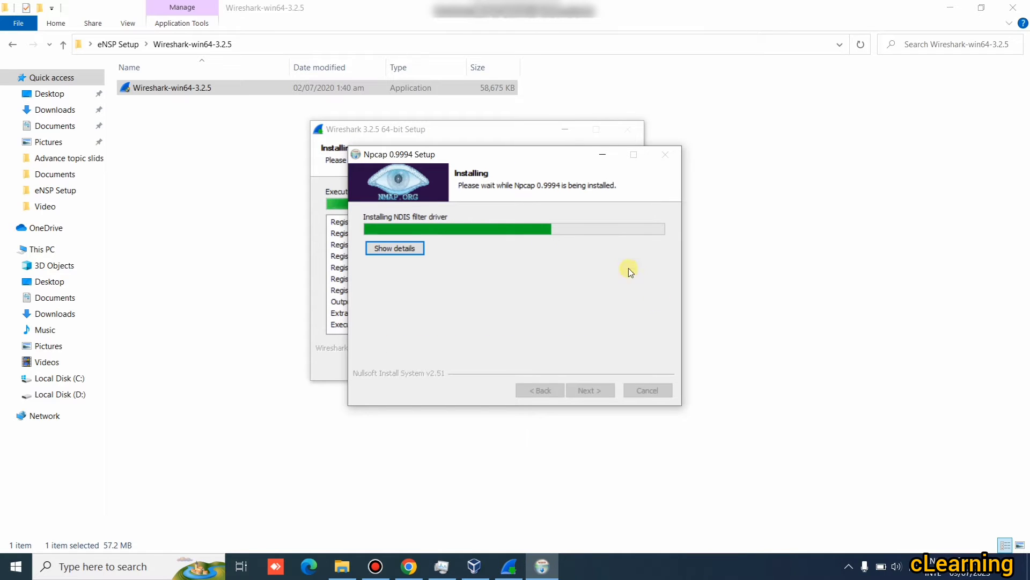
drag(381, 156, 482, 137)
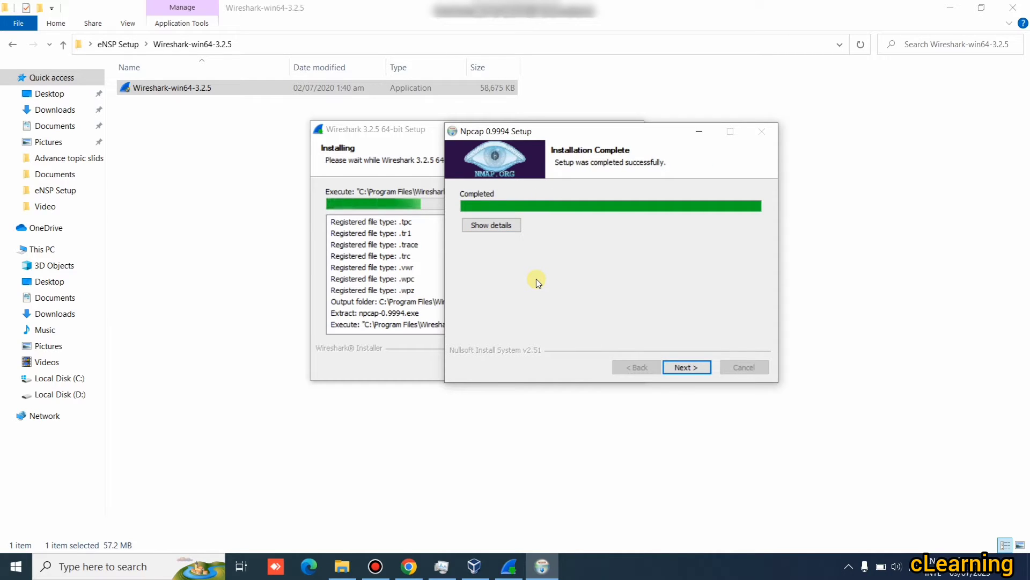
click(687, 368)
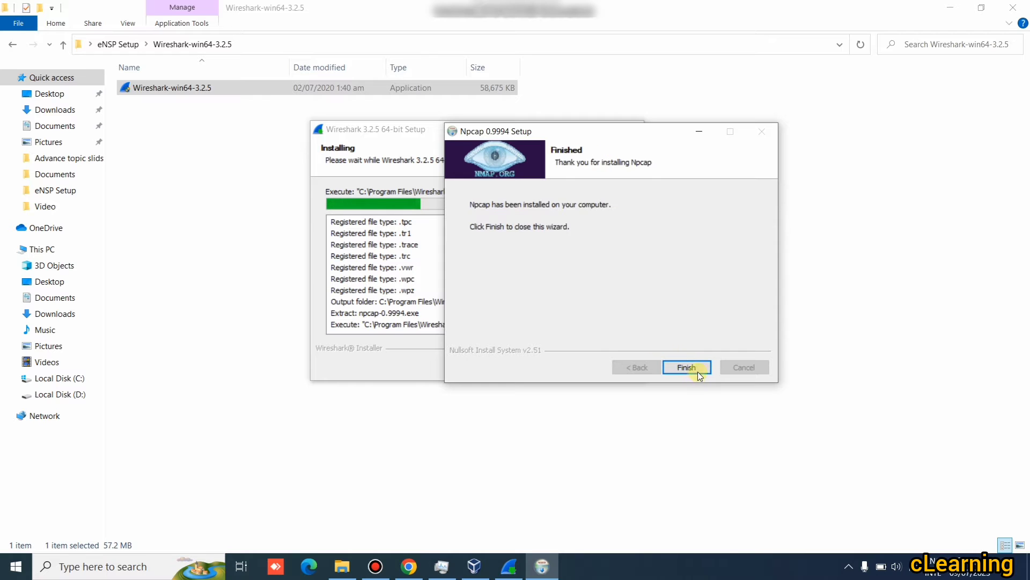
click(689, 368)
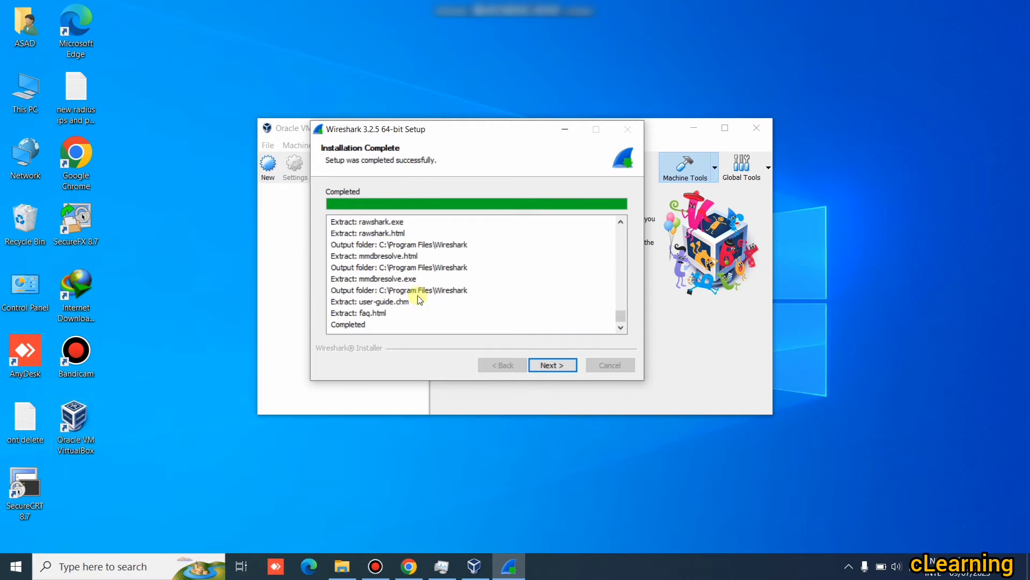
Close the finished Wireshark 3.2.5 setup and VirtualBox Manager, then reopen the eNSP Setup folder
click(554, 369)
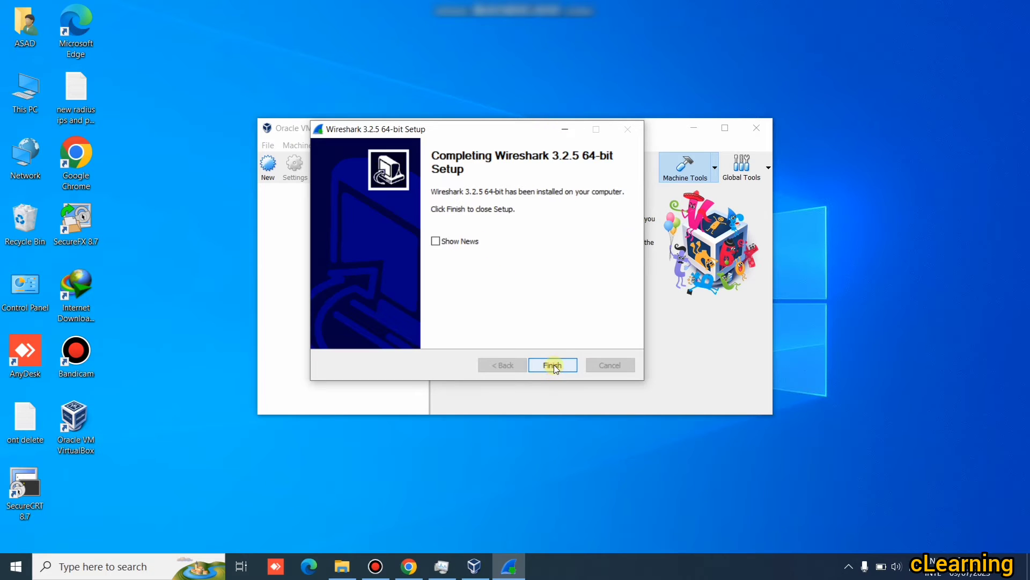
click(553, 365)
click(517, 334)
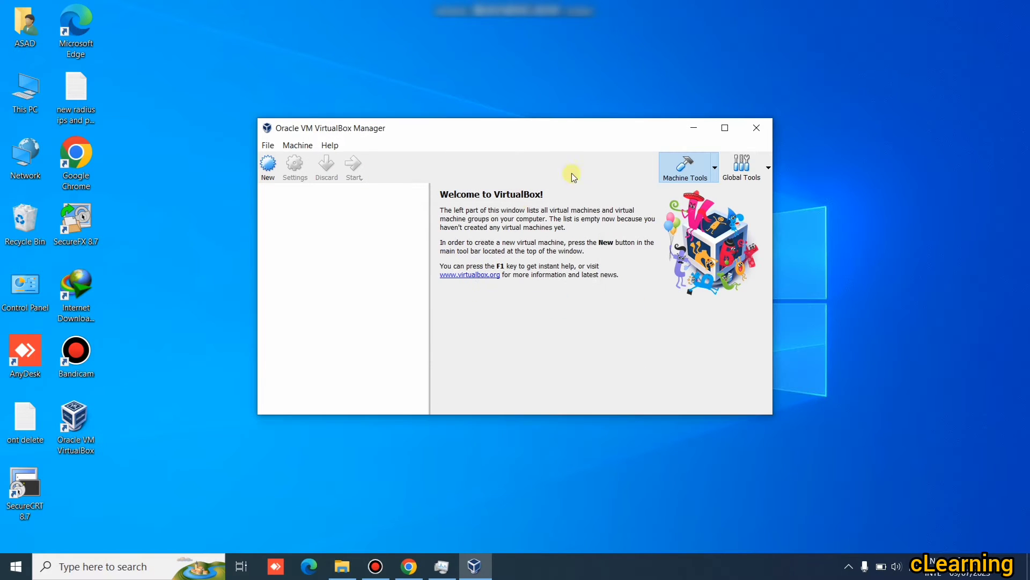
click(743, 133)
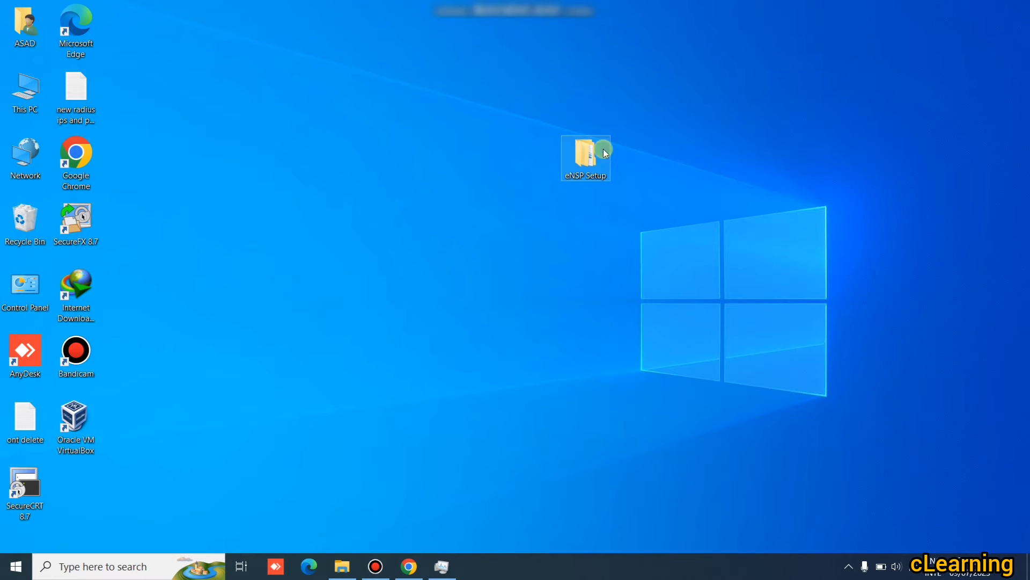
double_click(605, 153)
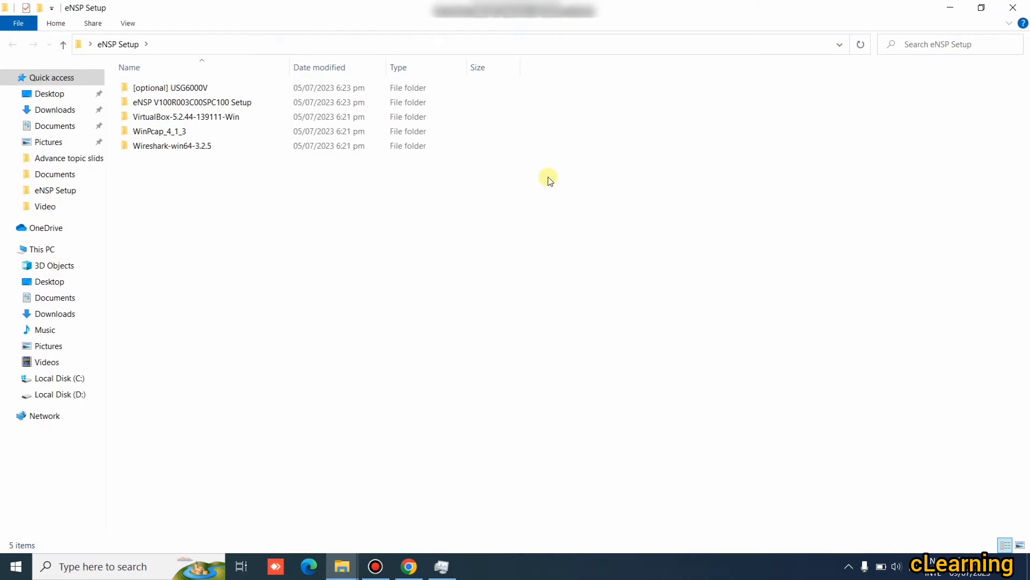
Run eNSP_Setup from the eNSP V100R003C00SPC100 Setup folder
double_click(177, 103)
double_click(179, 89)
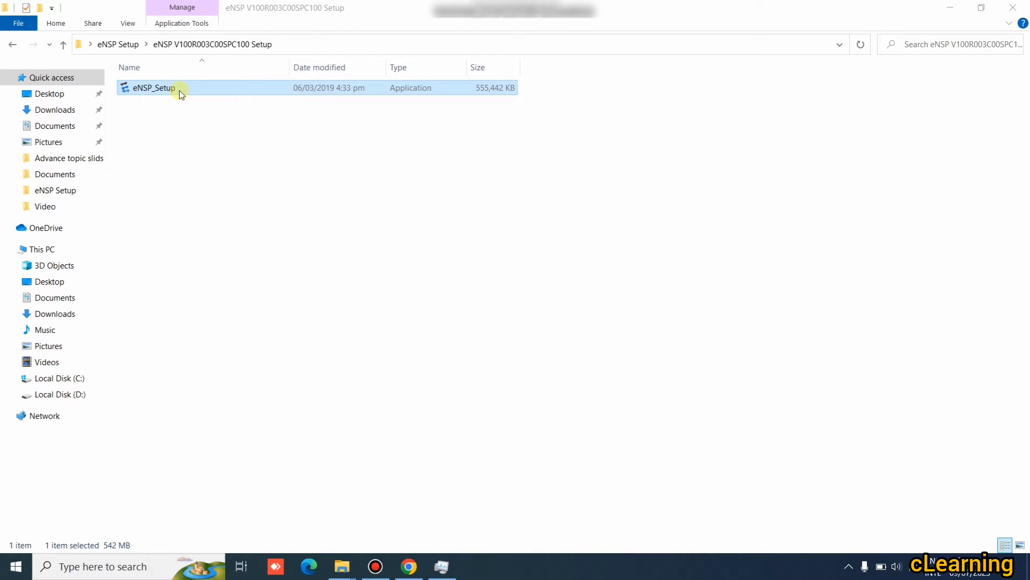
right_click(179, 90)
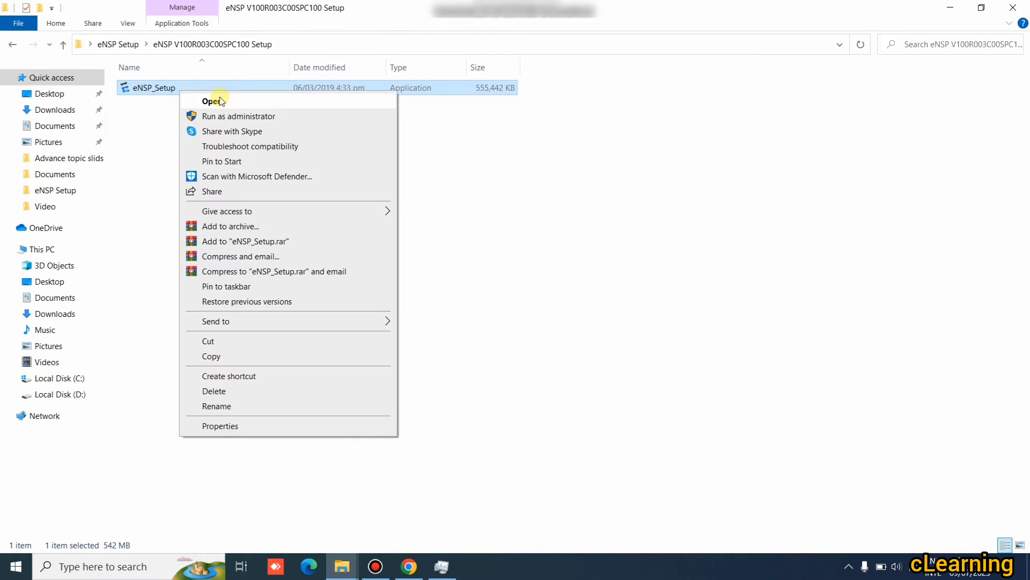
click(211, 101)
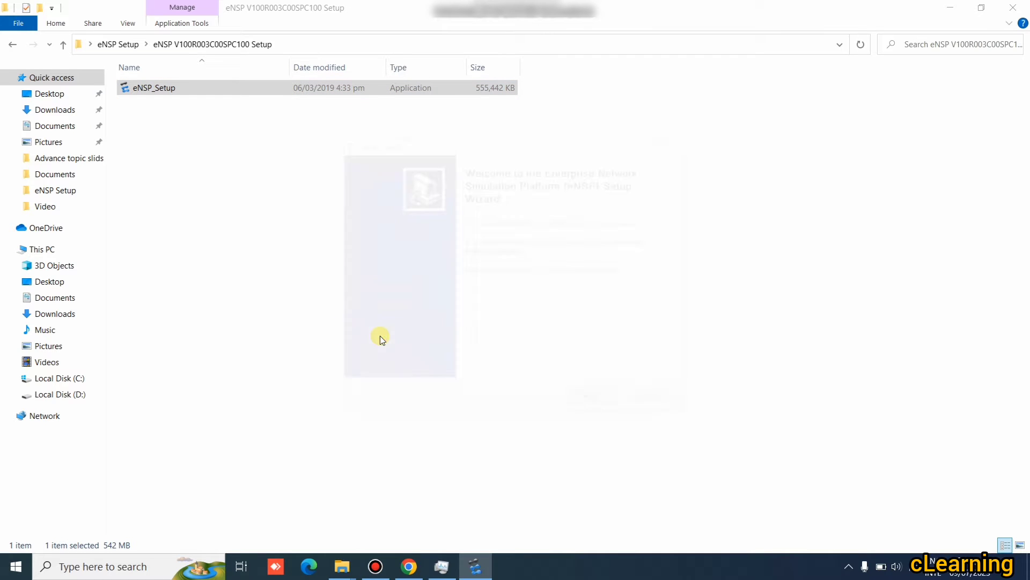
Accept the license, keep C:\Program Files\Huawei\eNSP and the eNSP shortcut folder, and install
click(591, 403)
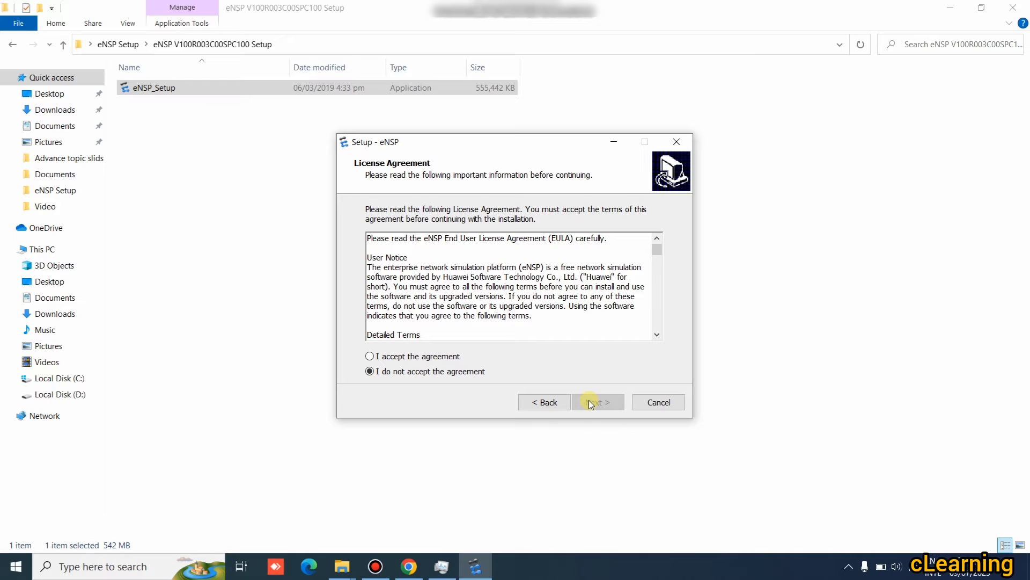
click(457, 357)
click(593, 402)
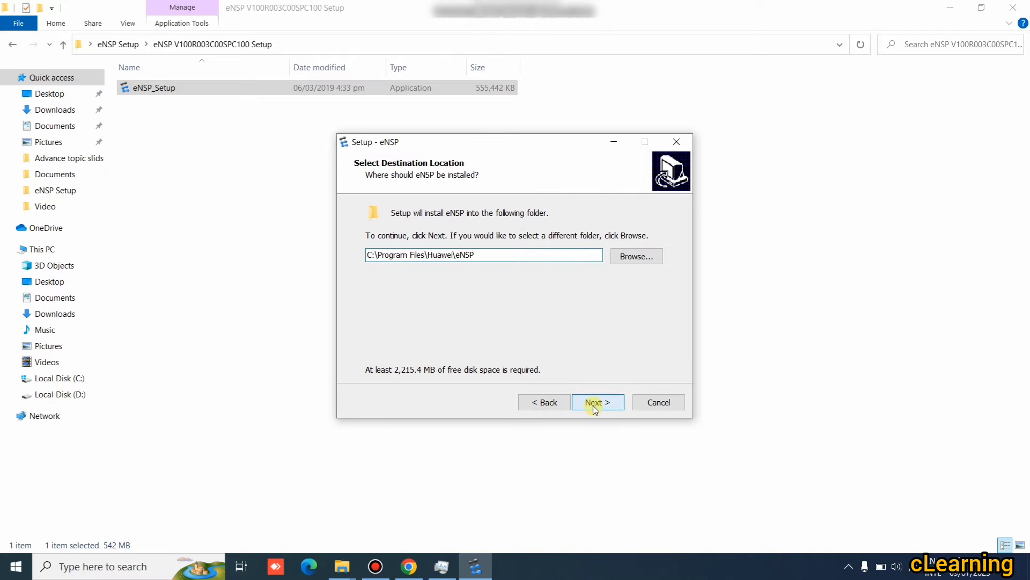
click(593, 403)
click(545, 345)
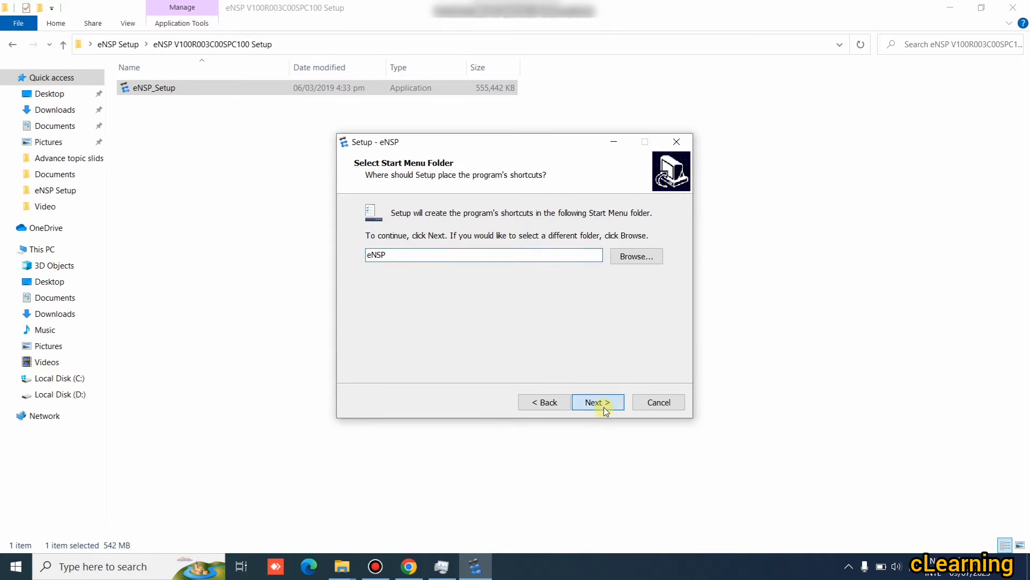
click(604, 407)
click(604, 407)
click(604, 407)
click(604, 406)
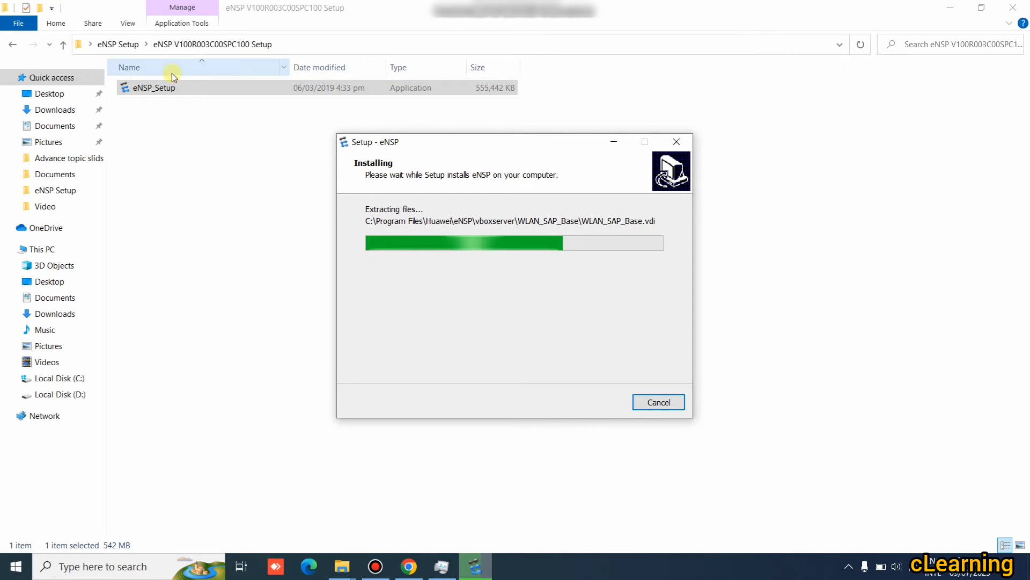
Browse the eNSP Setup folder while installing, then bring the completed eNSP setup wizard forward
click(115, 45)
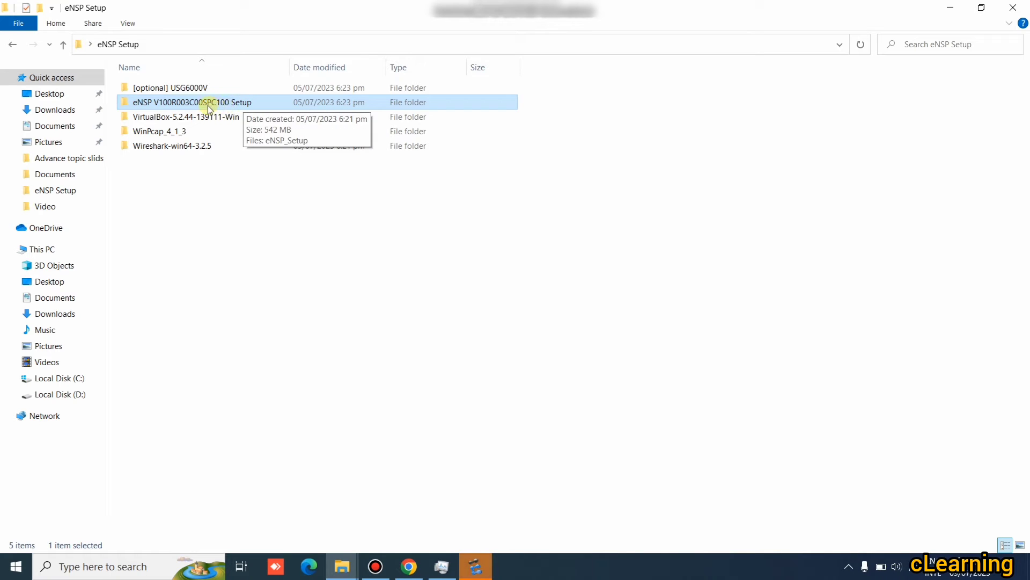
click(278, 194)
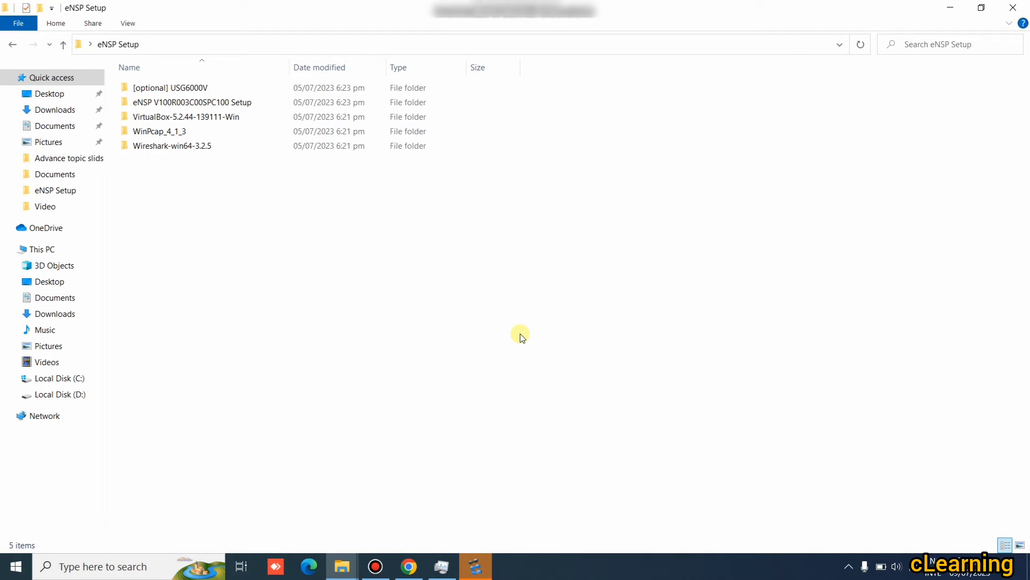
click(205, 154)
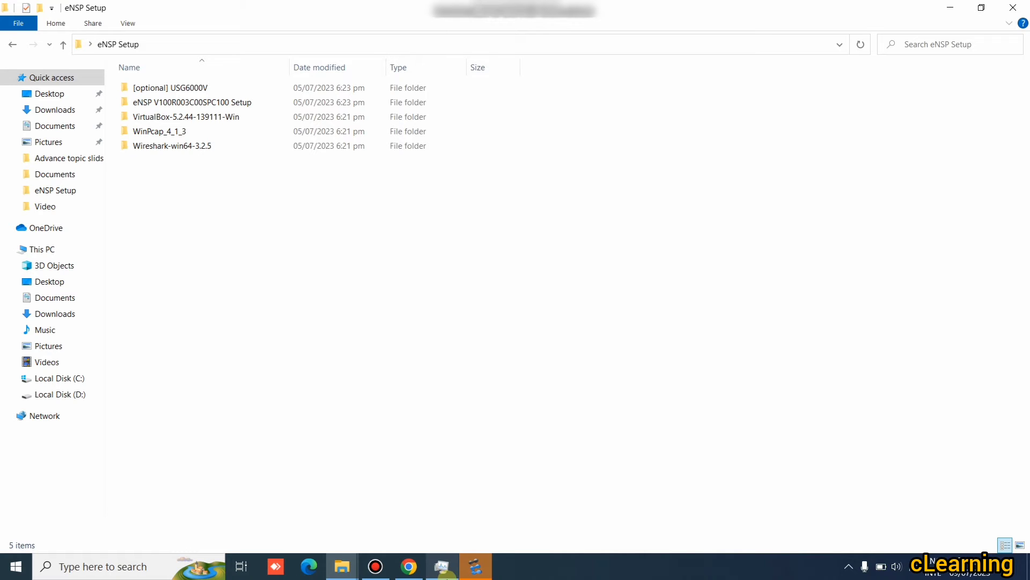
click(476, 566)
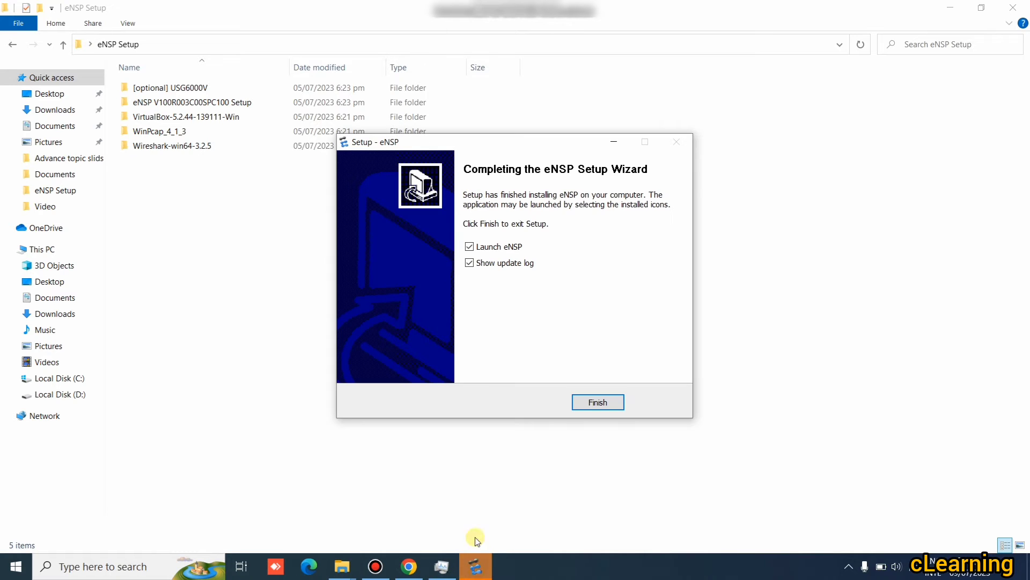
Finish setup to launch eNSP, close the update log, and start a new blank topology
click(603, 397)
click(956, 5)
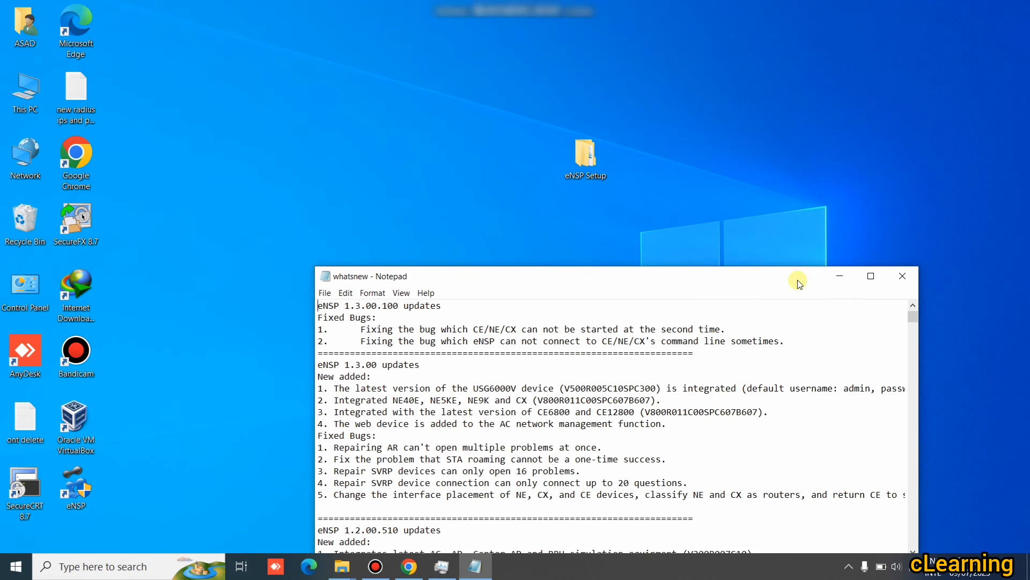
click(915, 276)
right_click(226, 5)
click(288, 46)
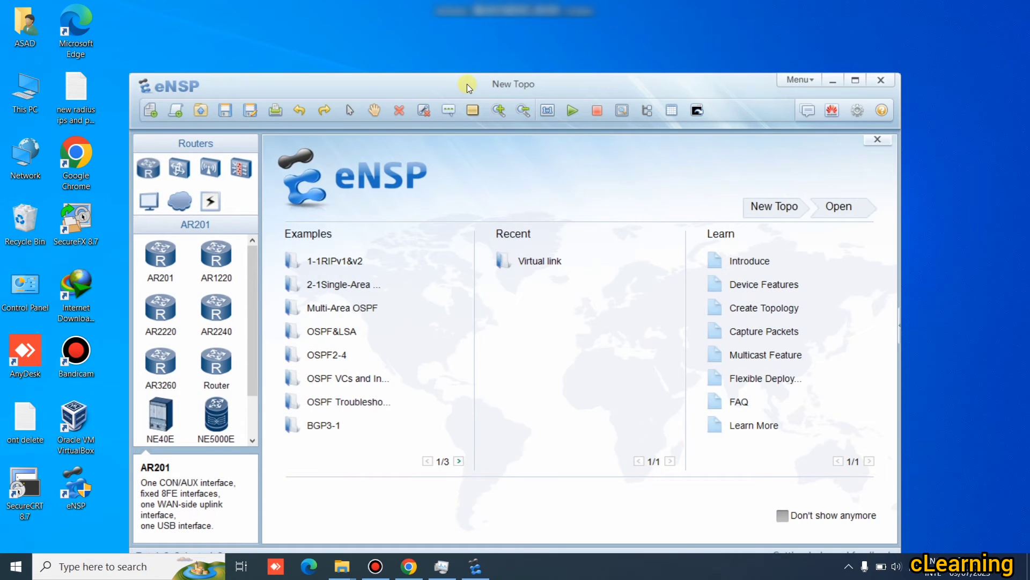
double_click(467, 84)
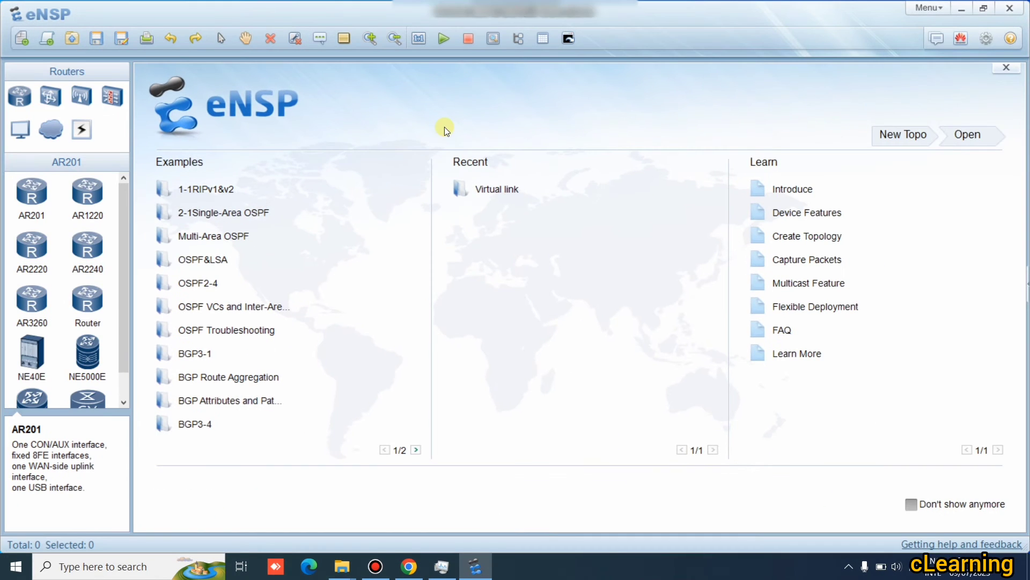
click(911, 141)
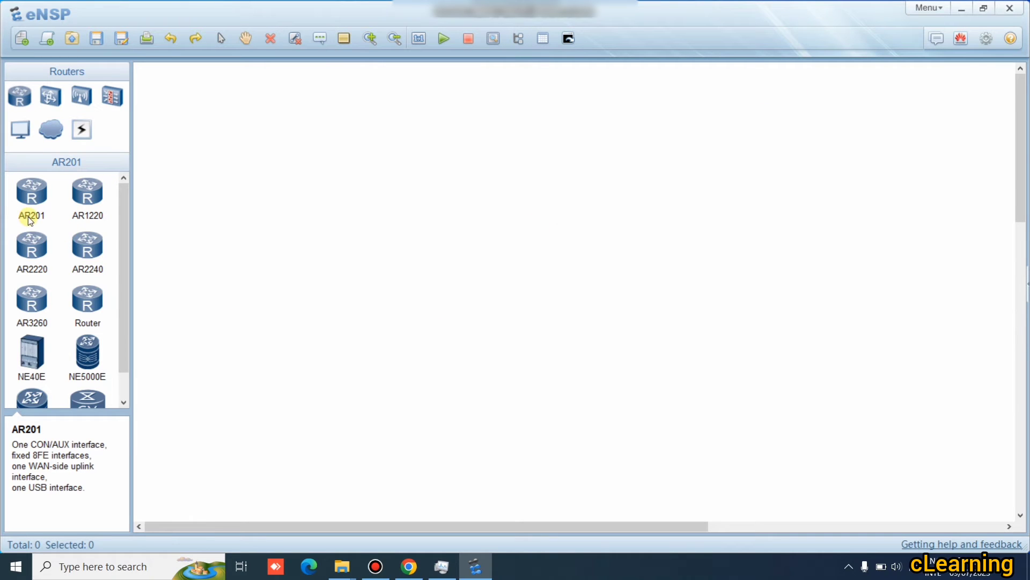
Register the base devices with AR_Base and AC_Base ticked, retrying after the help prompt, then close eNSP
click(927, 9)
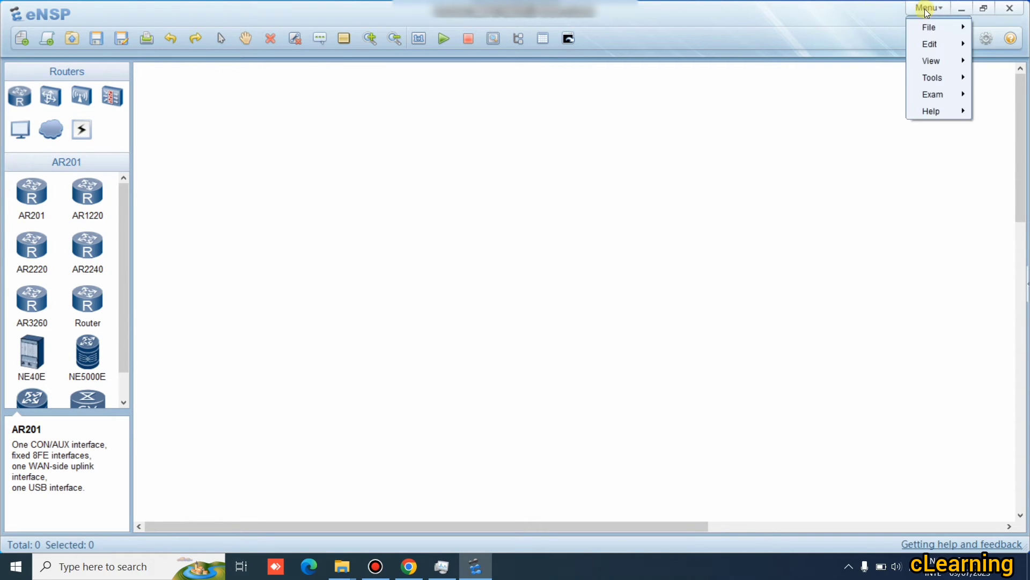
mouse_move(936, 76)
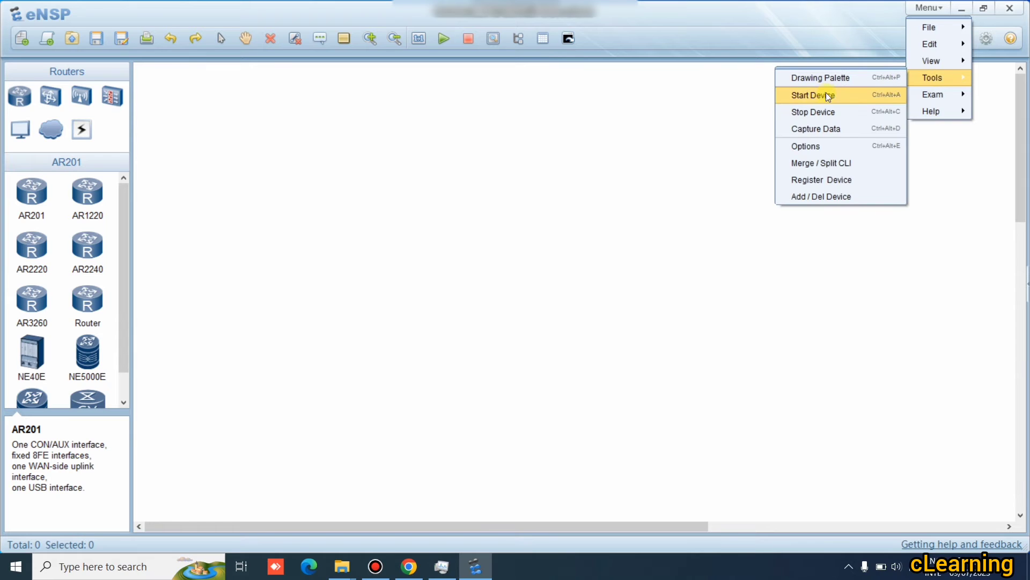
click(819, 178)
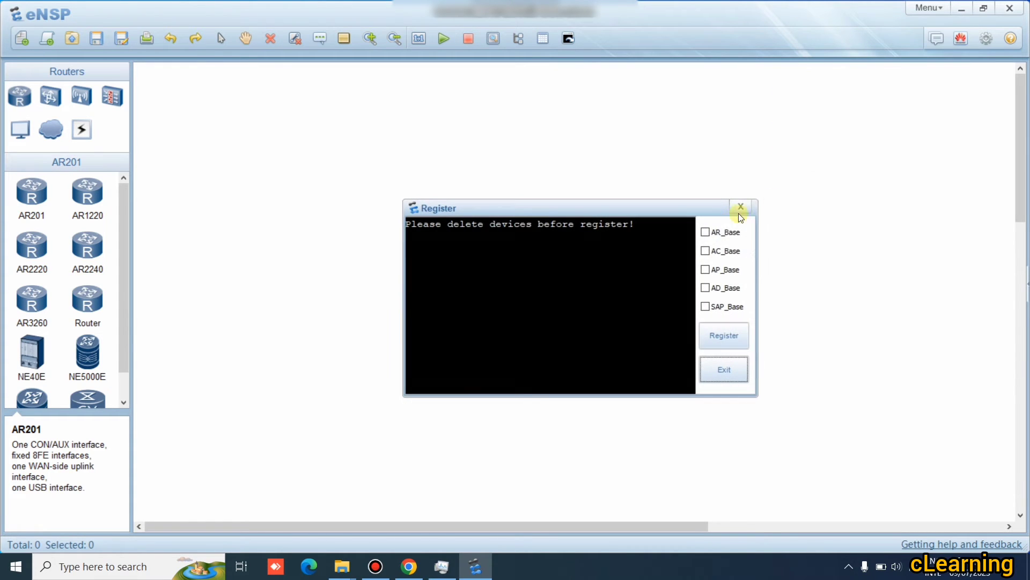
click(705, 232)
click(706, 251)
click(718, 334)
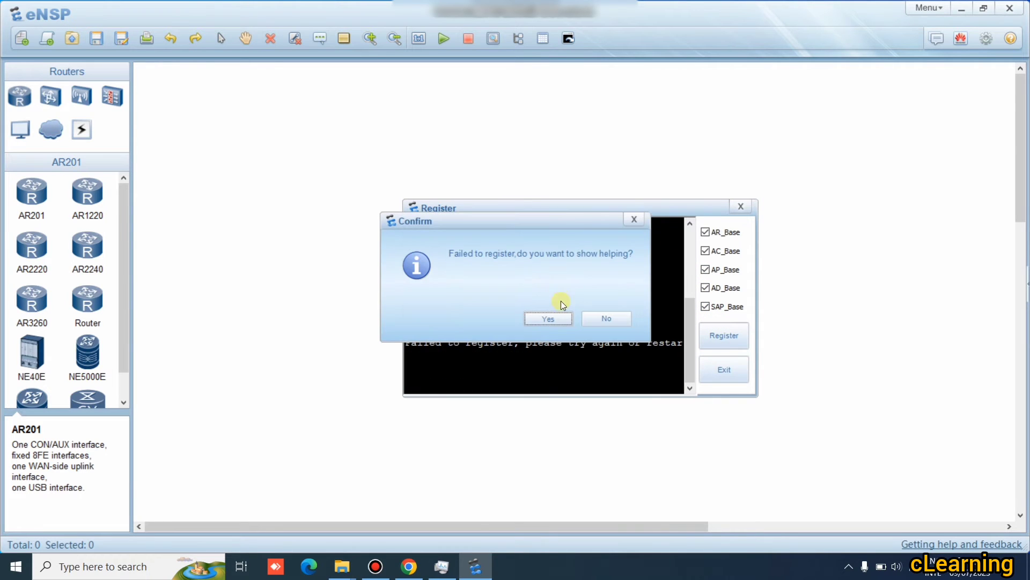
click(555, 316)
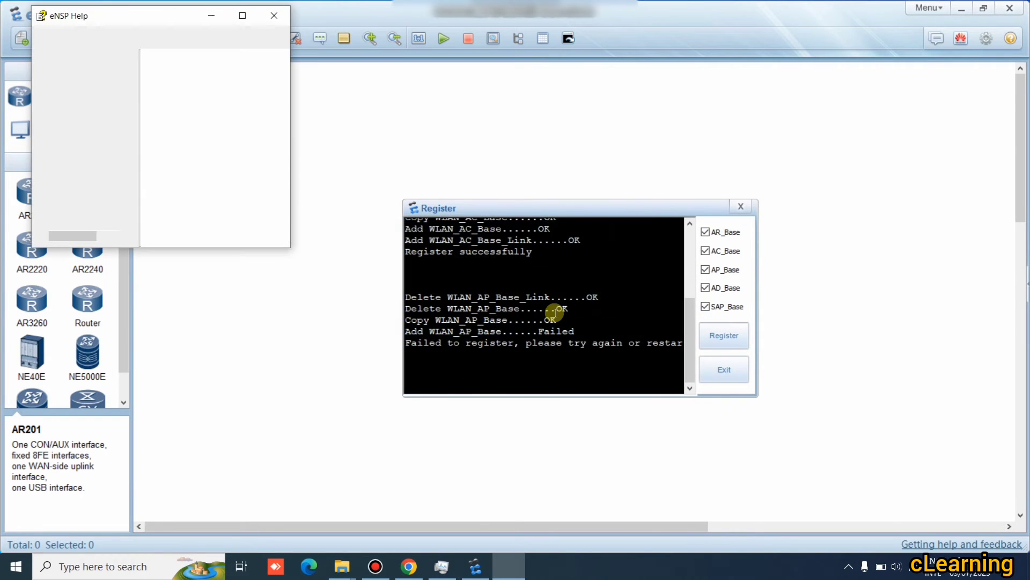
click(263, 20)
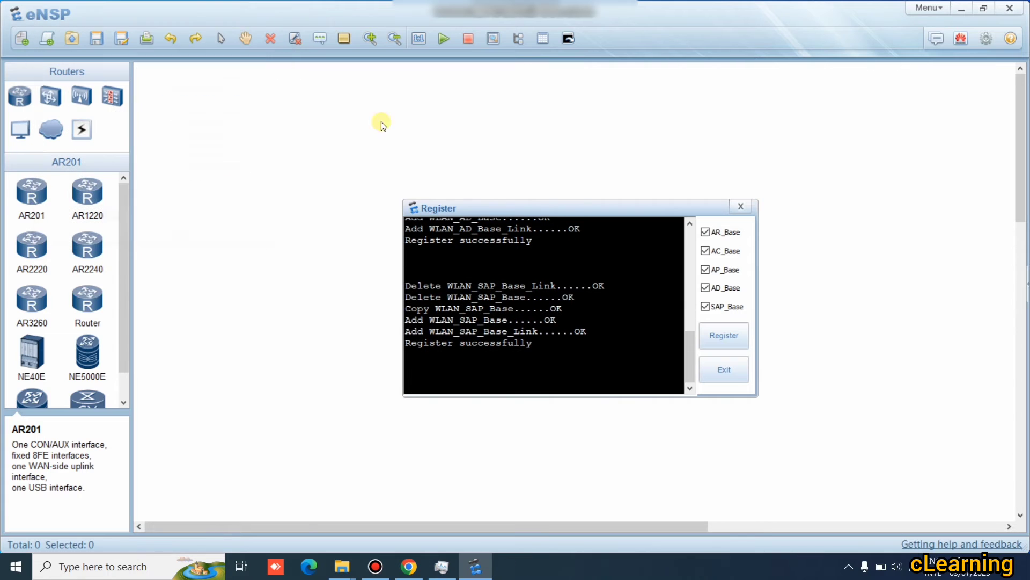
click(731, 335)
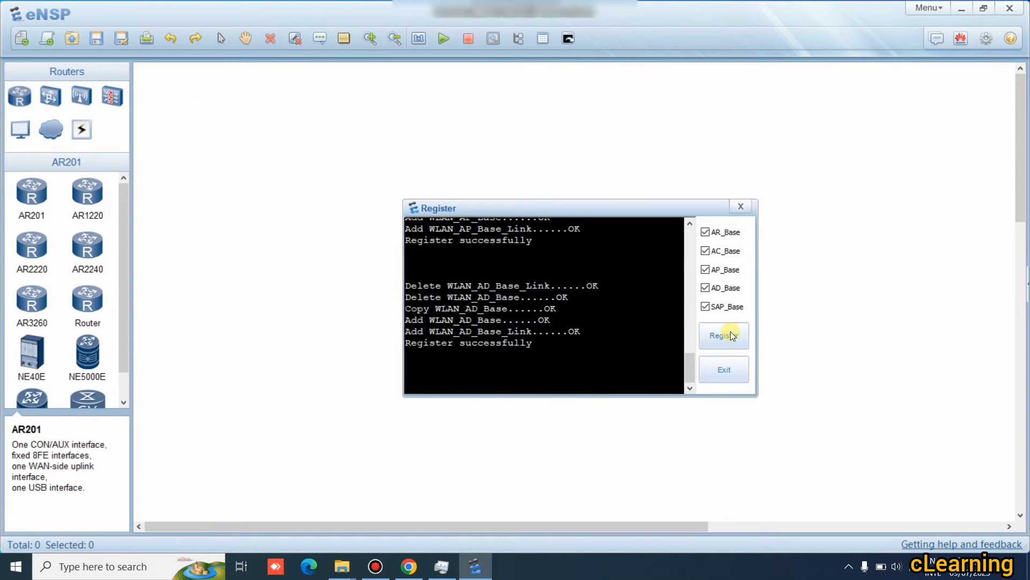
click(741, 207)
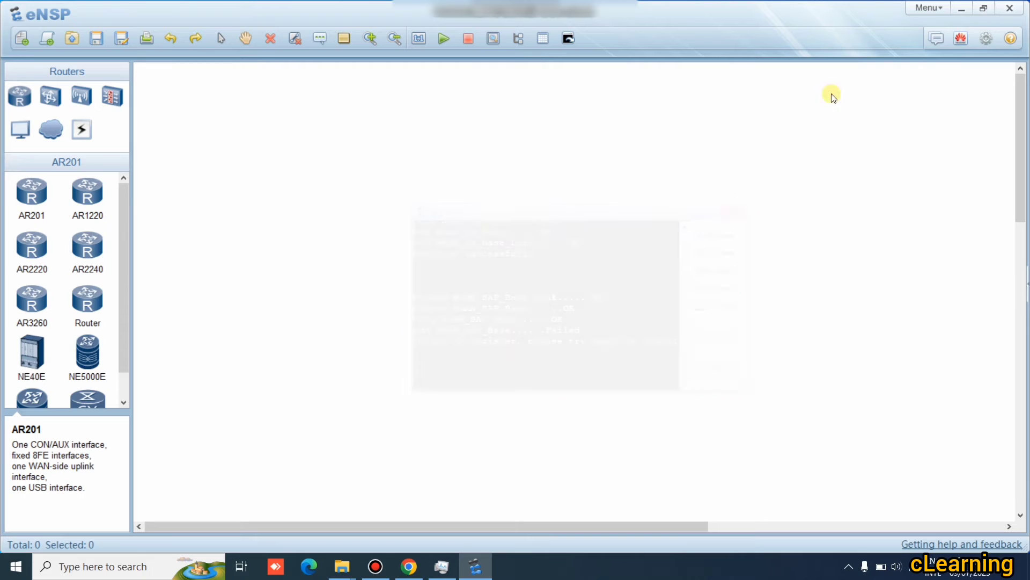
click(1007, 9)
Refresh the desktop and maximize the relaunched eNSP window
right_click(306, 94)
click(343, 135)
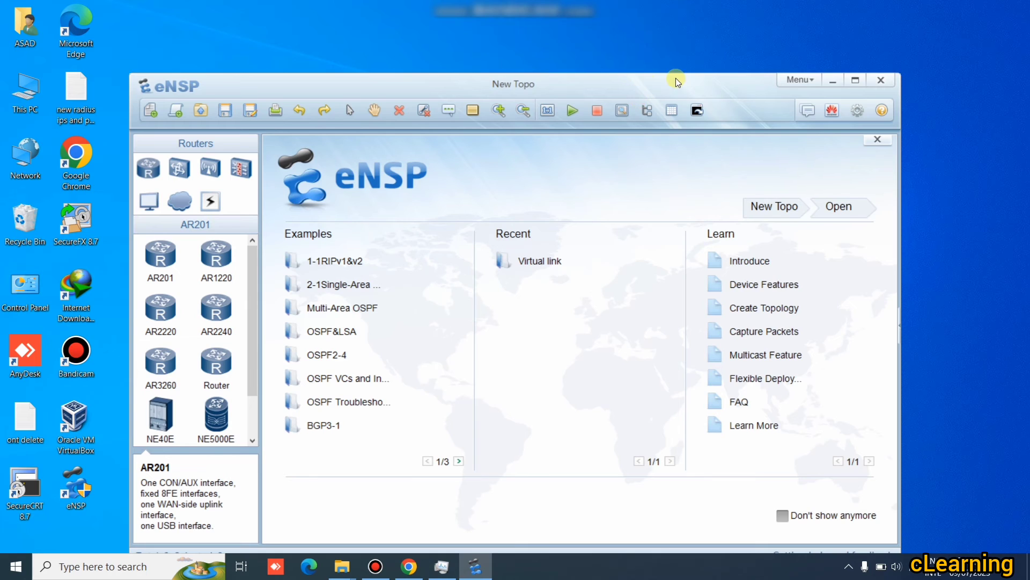
double_click(675, 79)
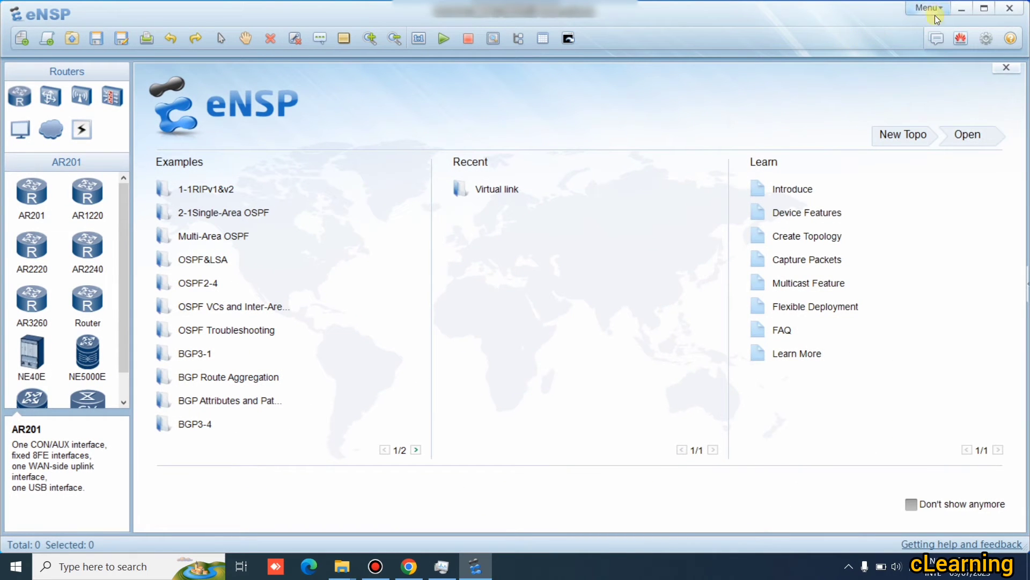
Register the base devices with AD_Base and SAP_Base included, then start a new blank topology
click(935, 15)
mouse_move(935, 75)
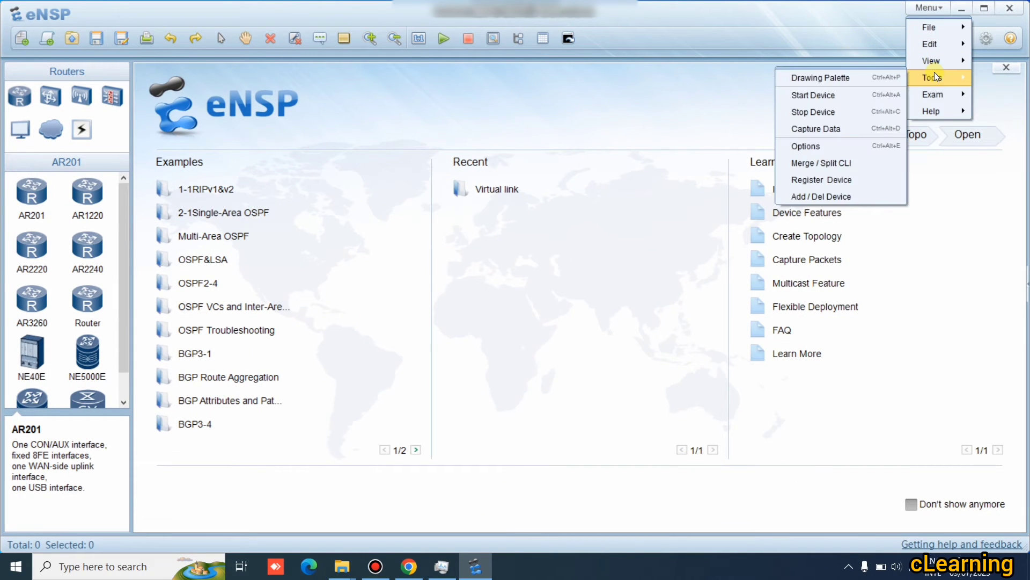
click(820, 179)
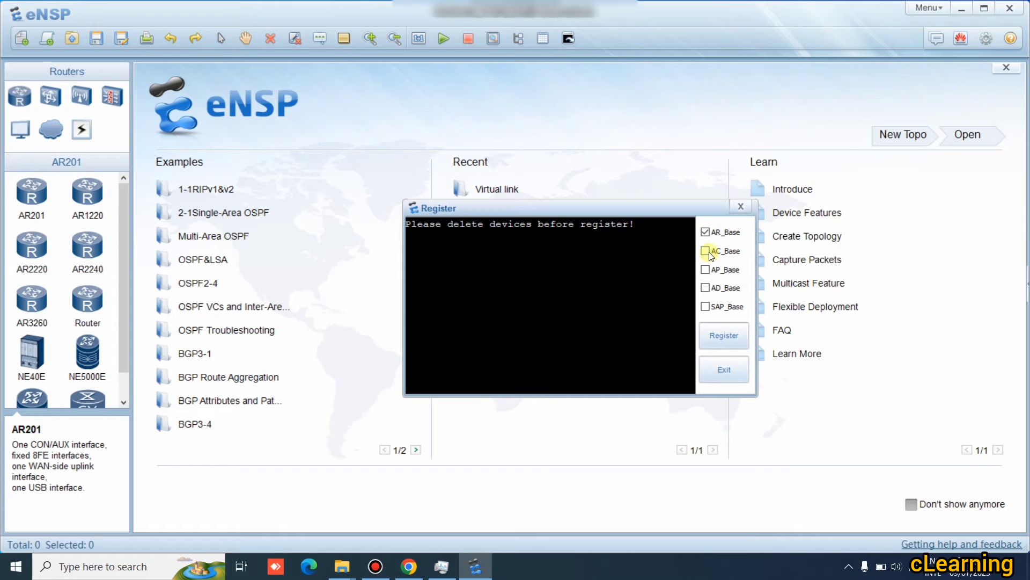
click(705, 288)
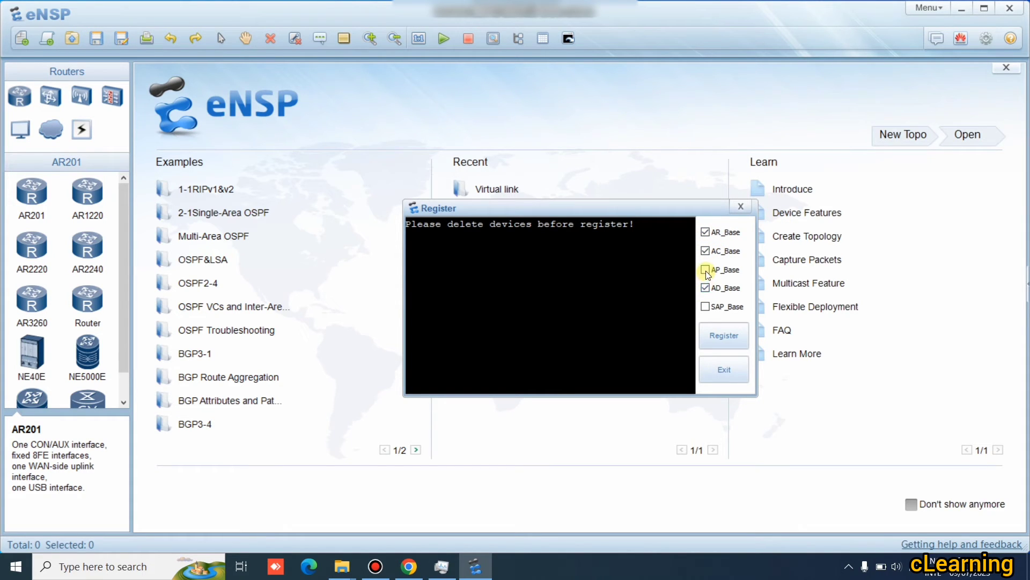
click(705, 307)
click(718, 331)
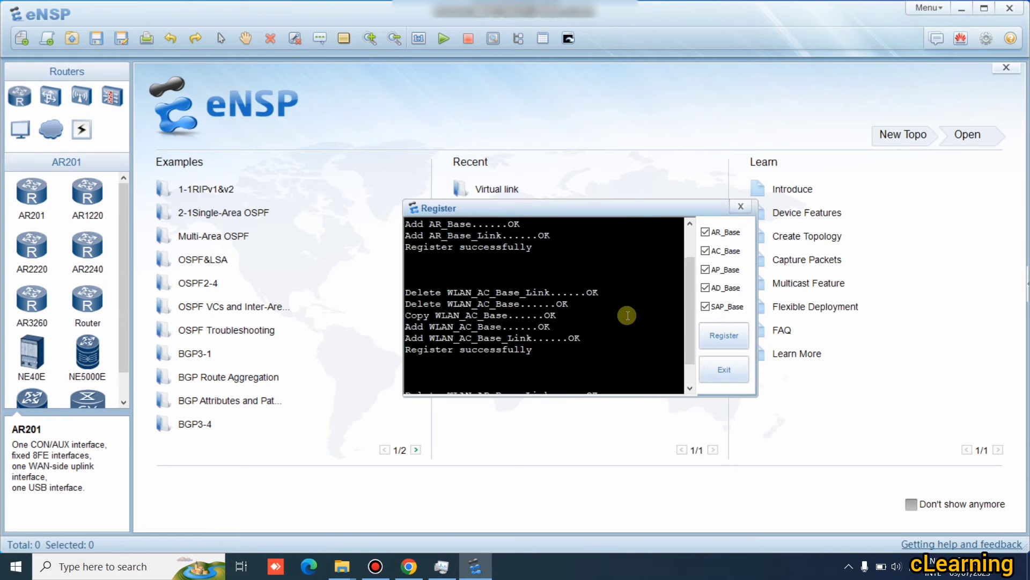
click(552, 315)
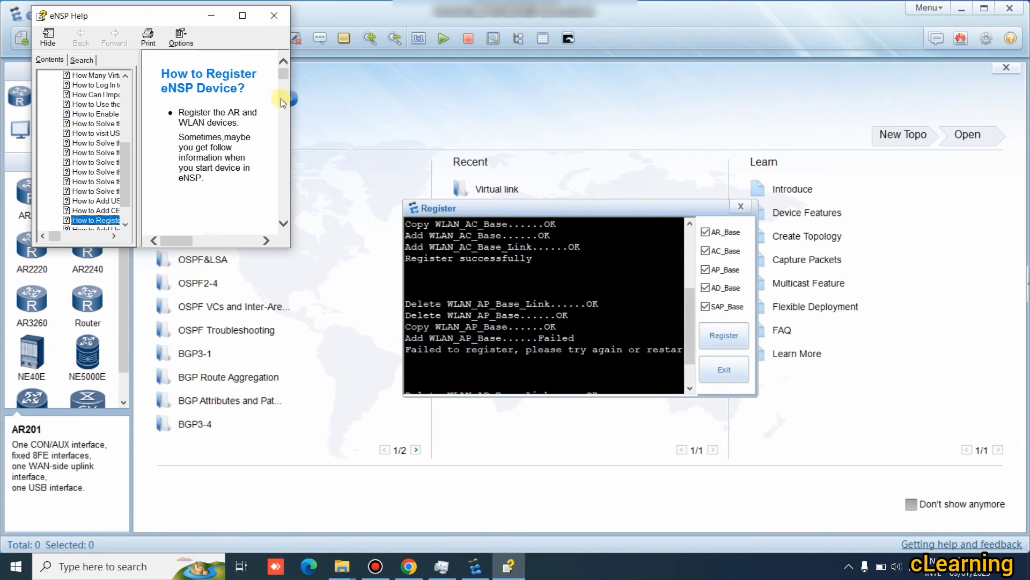
click(270, 16)
click(729, 375)
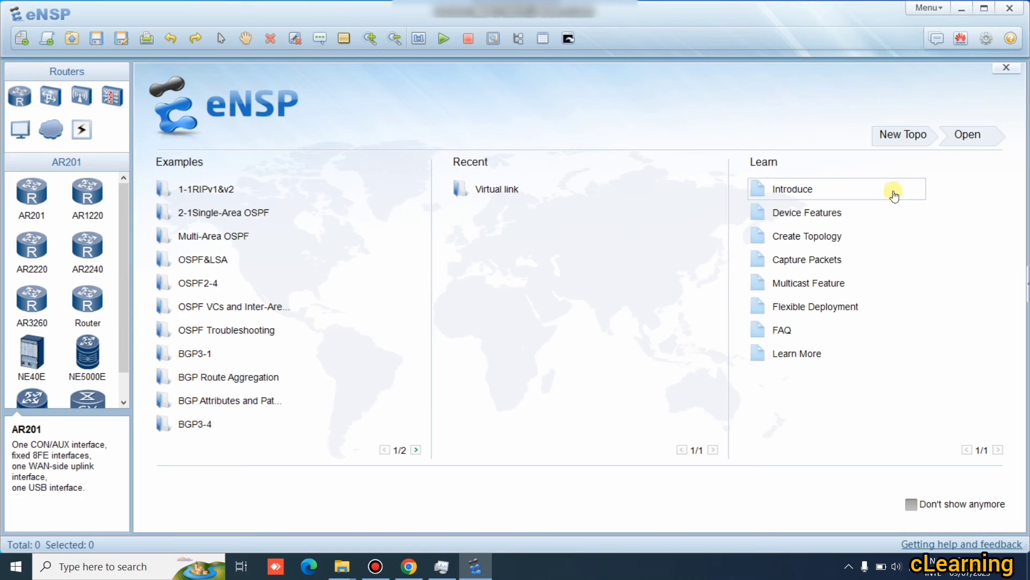
click(901, 133)
Place an AR2220 router as AR1 on the canvas and start it
click(31, 245)
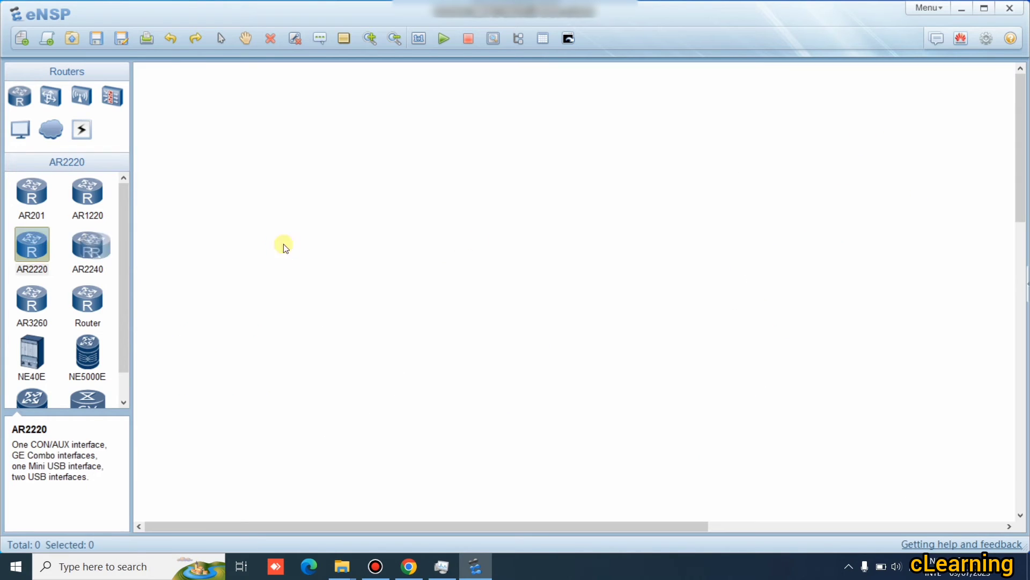
click(472, 169)
right_click(487, 177)
click(489, 180)
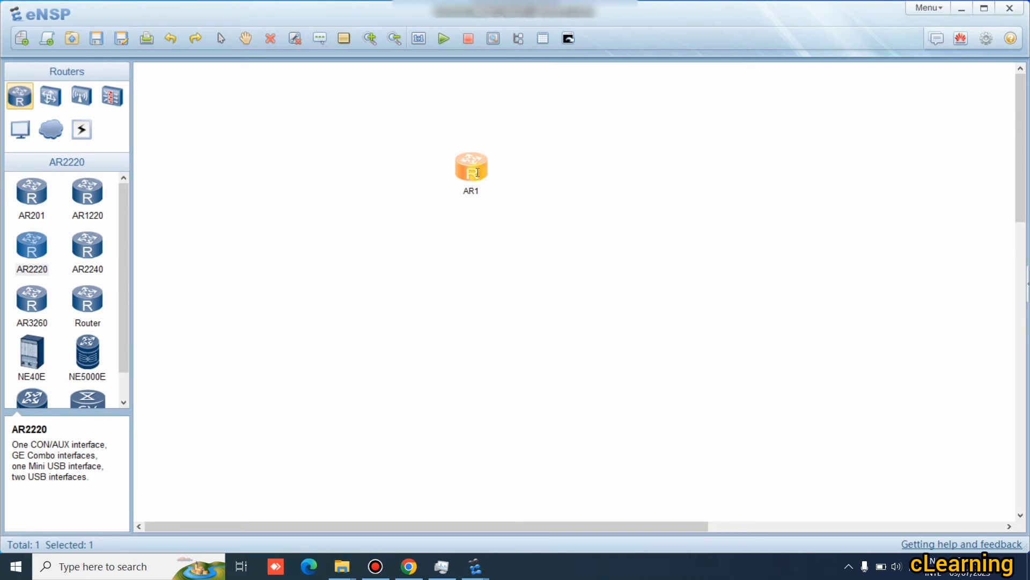
Open the AR1 console and arrange it beside the router on the canvas
double_click(471, 169)
drag(417, 107, 665, 80)
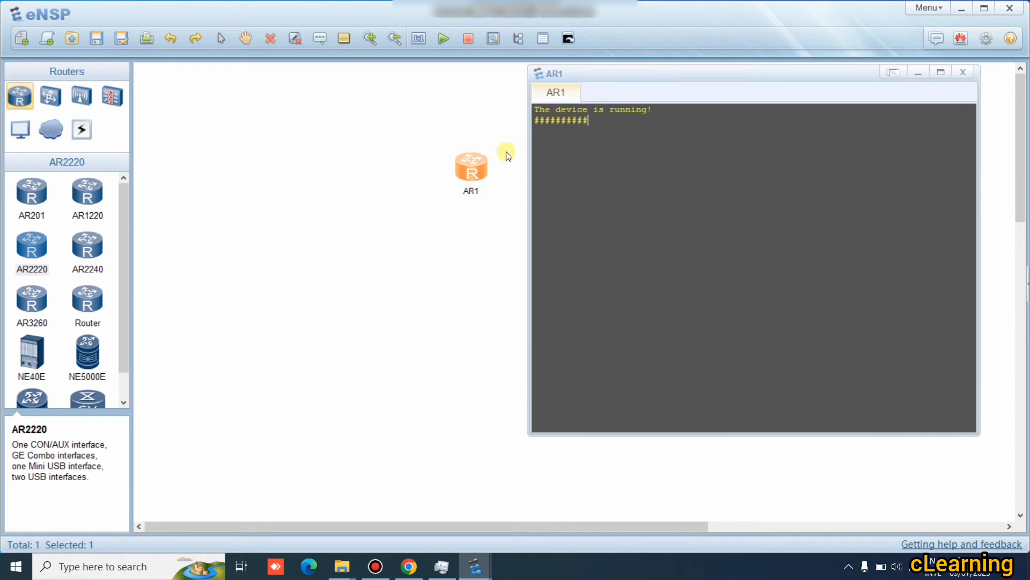
drag(463, 172, 400, 172)
double_click(306, 175)
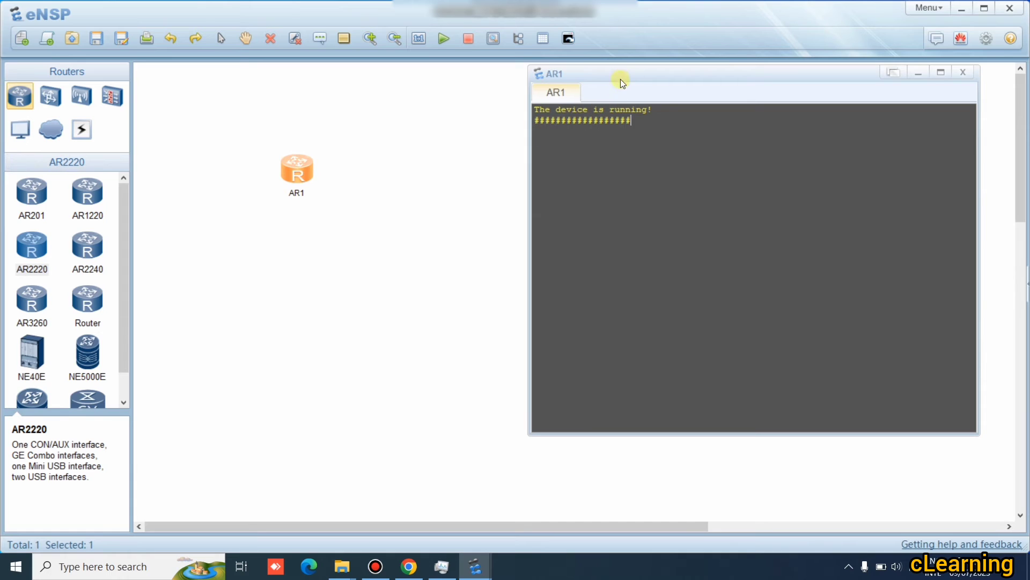
drag(620, 79, 489, 106)
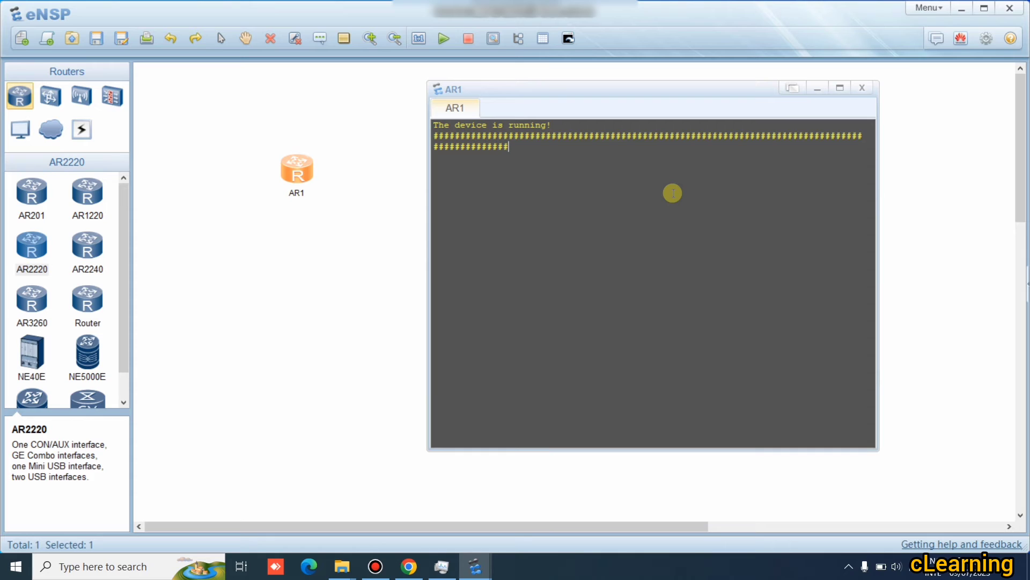
Enter system view on AR1 with sys and display the current configuration
key(Return)
key(Return)
key(Return)
key(Return)
key(Return)
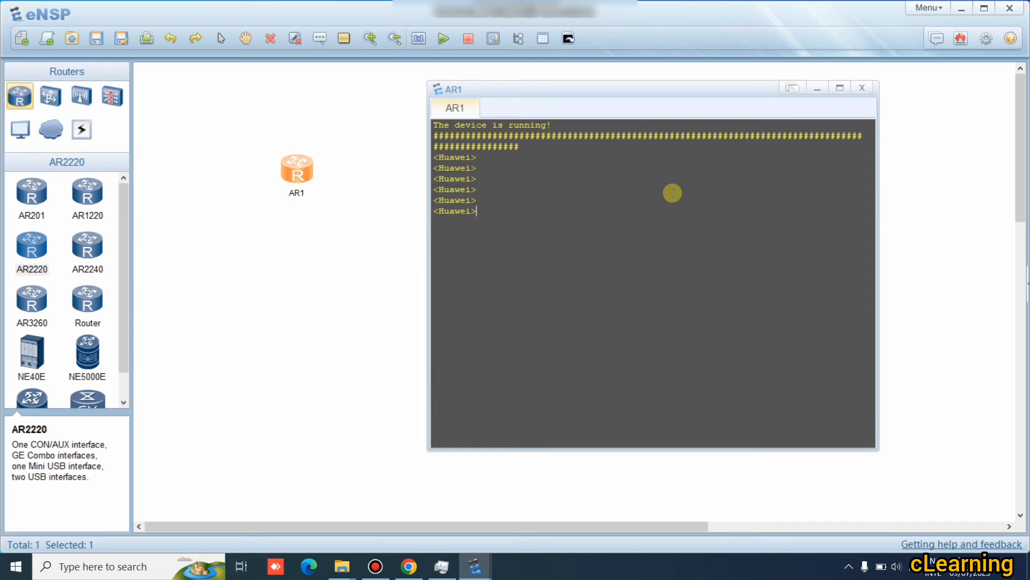
text(sys)
key(Return)
key(Return)
key(Return)
text(dis)
key(Tab)
text(v)
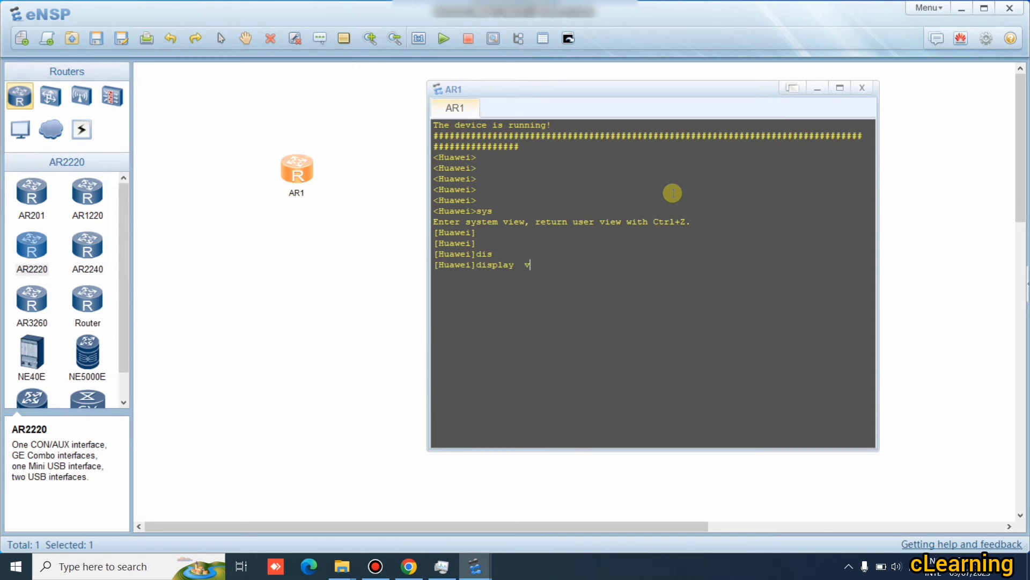
text(u)
key(Tab)
key(Return)
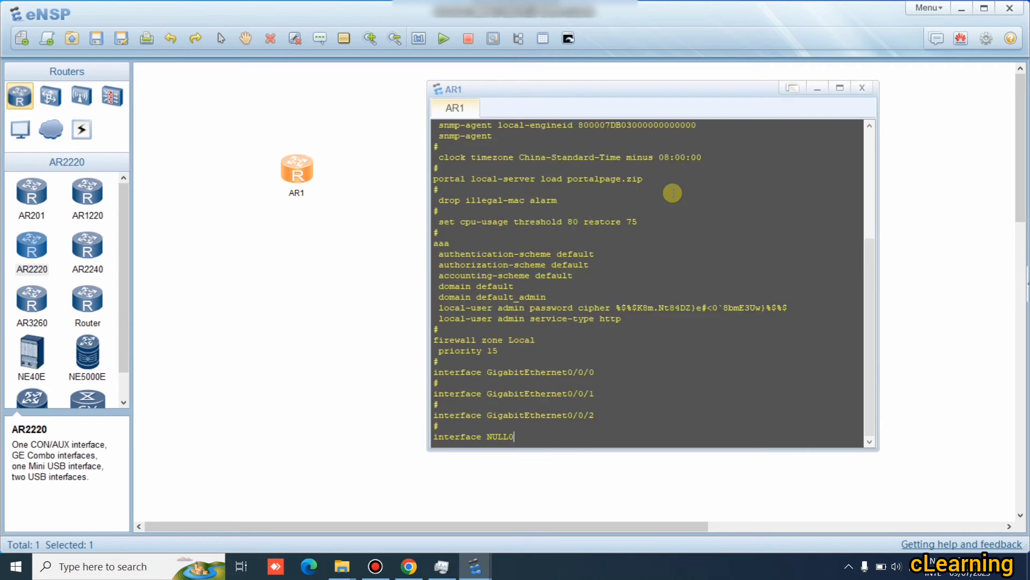
drag(651, 430, 355, 147)
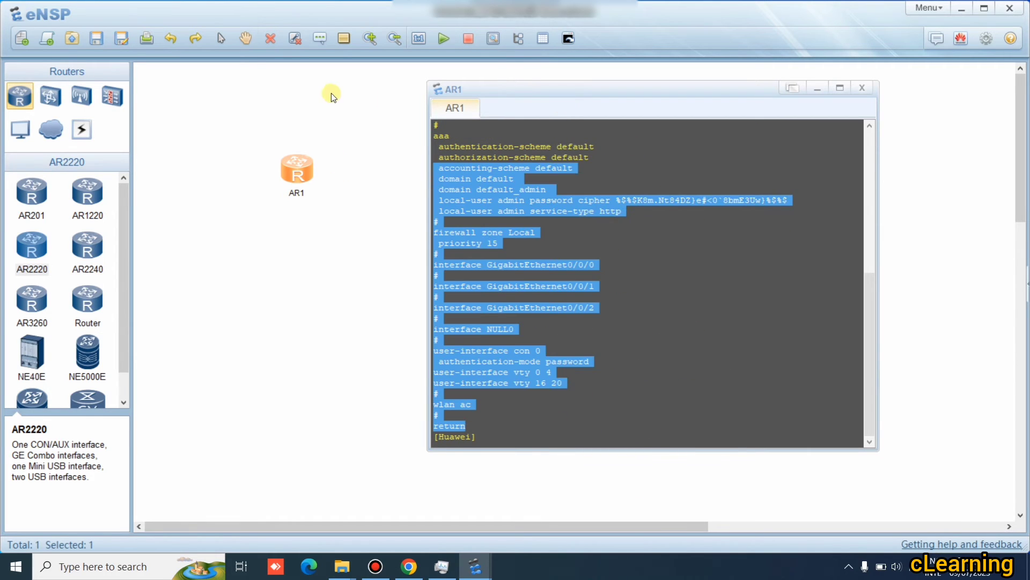
Add and start an S5700 switch as LSW1 and an S3700 switch as LSW2
click(185, 232)
click(49, 100)
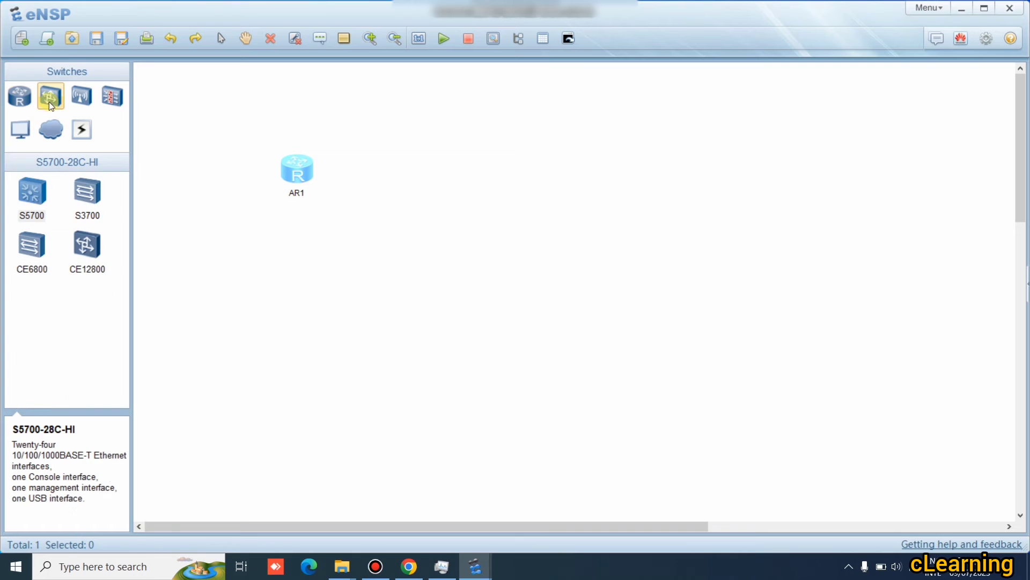
click(32, 192)
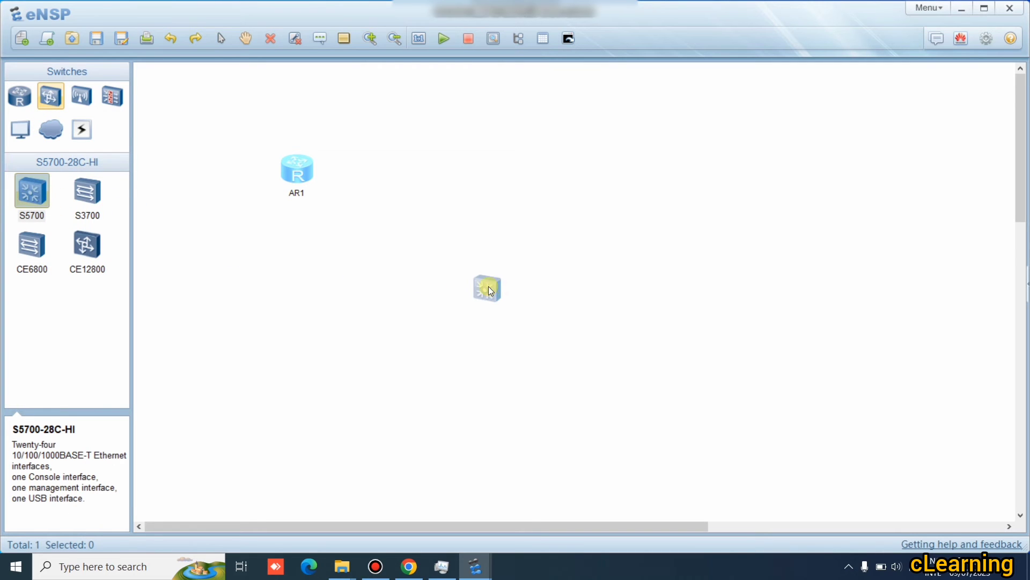
click(487, 283)
right_click(499, 288)
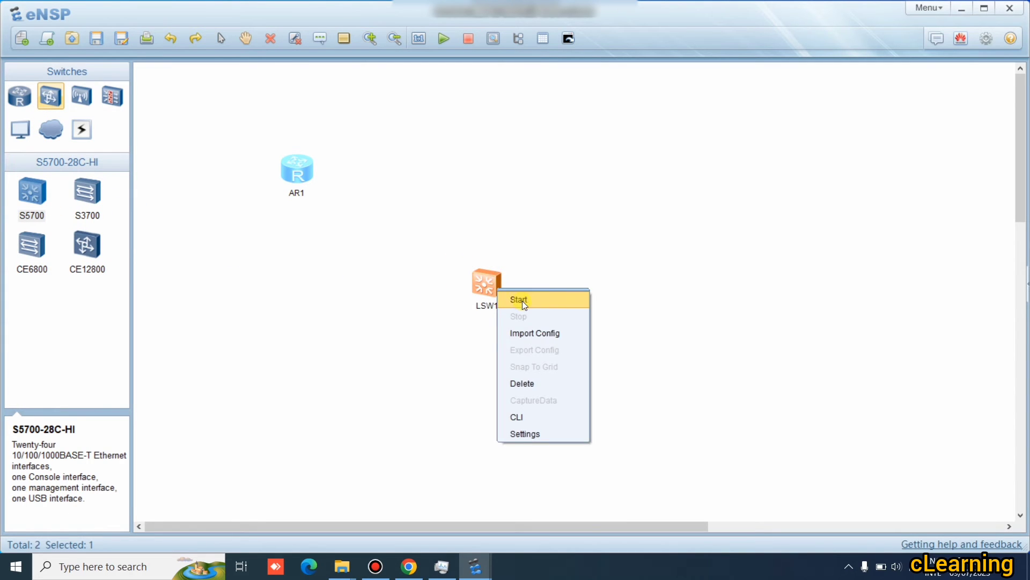
click(523, 301)
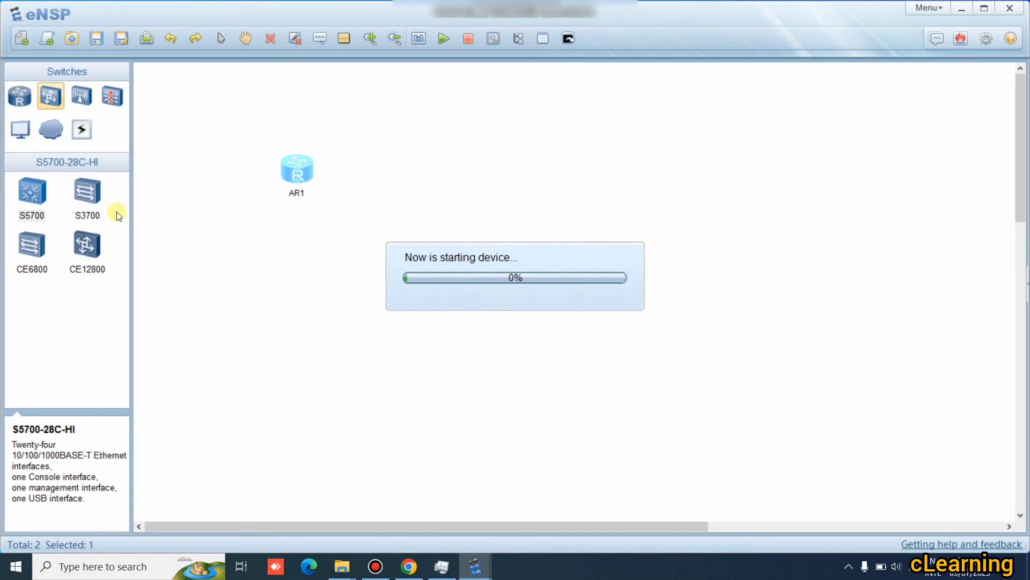
click(87, 192)
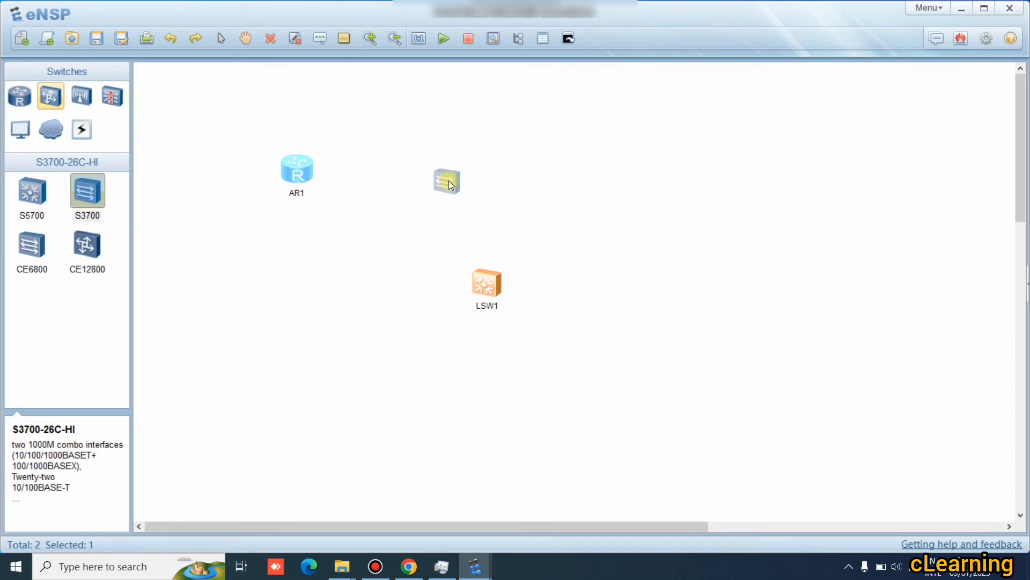
click(448, 180)
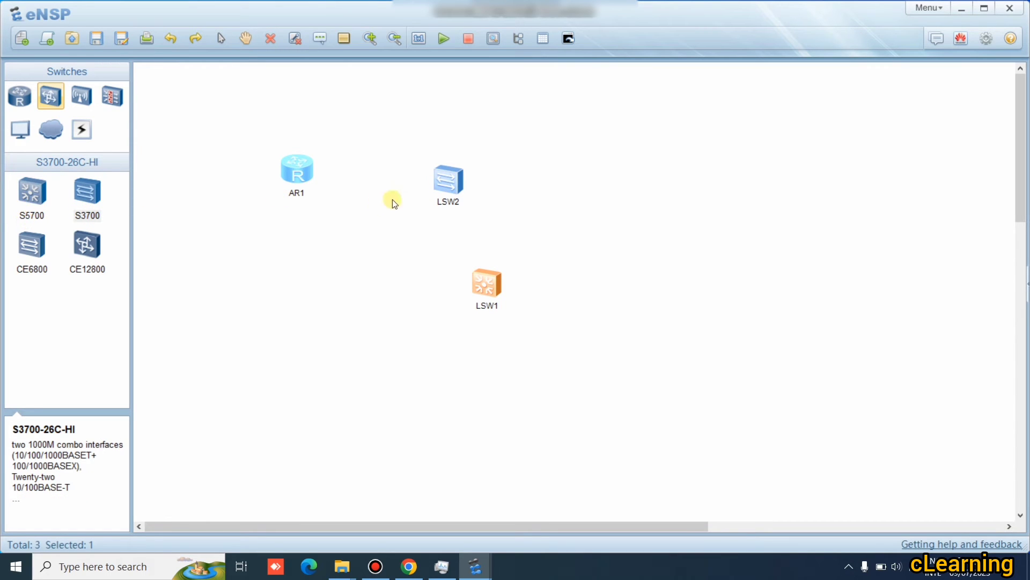
right_click(443, 176)
click(469, 184)
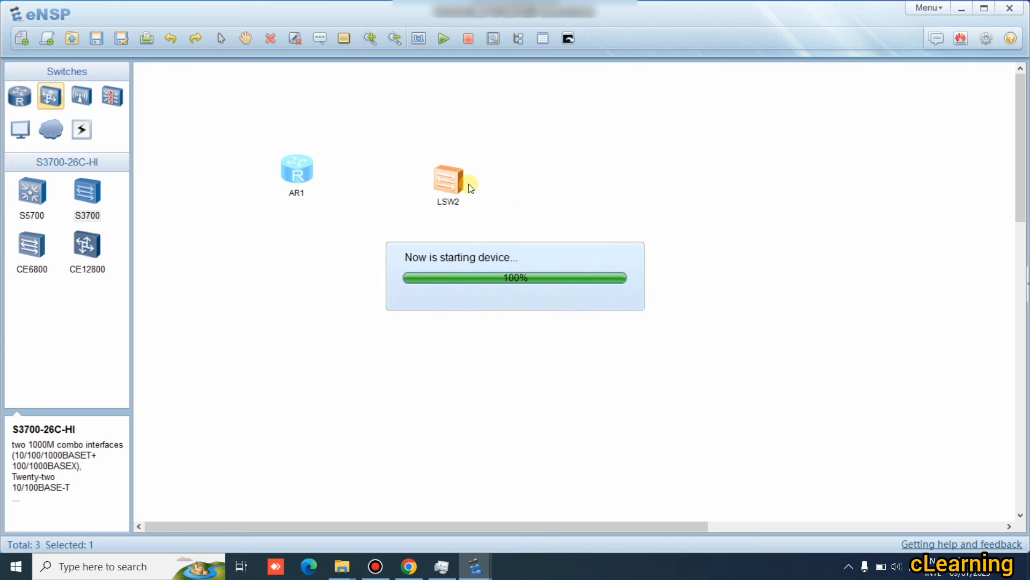
Open the LSW2 and LSW1 consoles, hide them, and show the WLAN device models
double_click(457, 191)
click(385, 207)
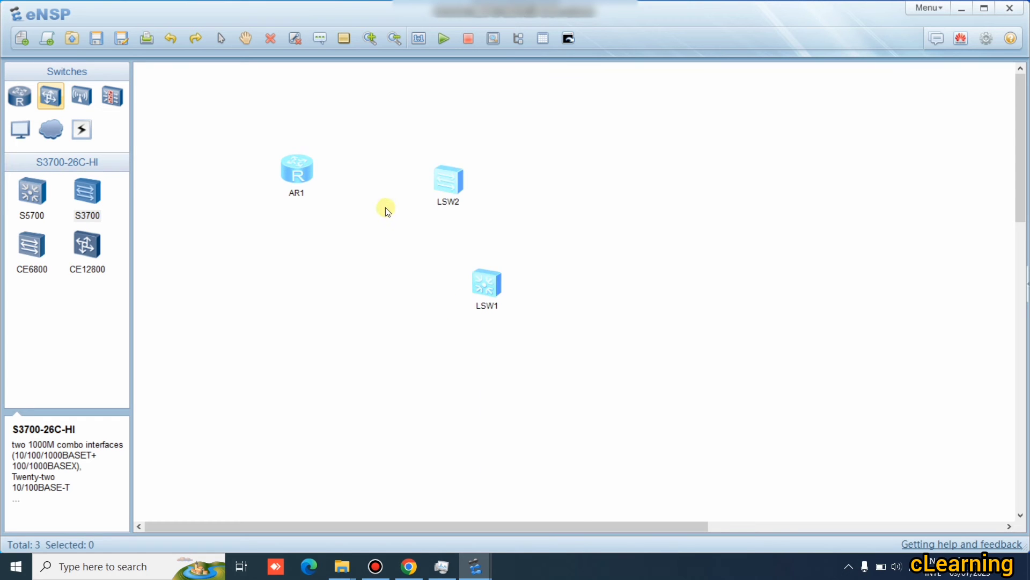
double_click(486, 281)
drag(568, 84, 732, 66)
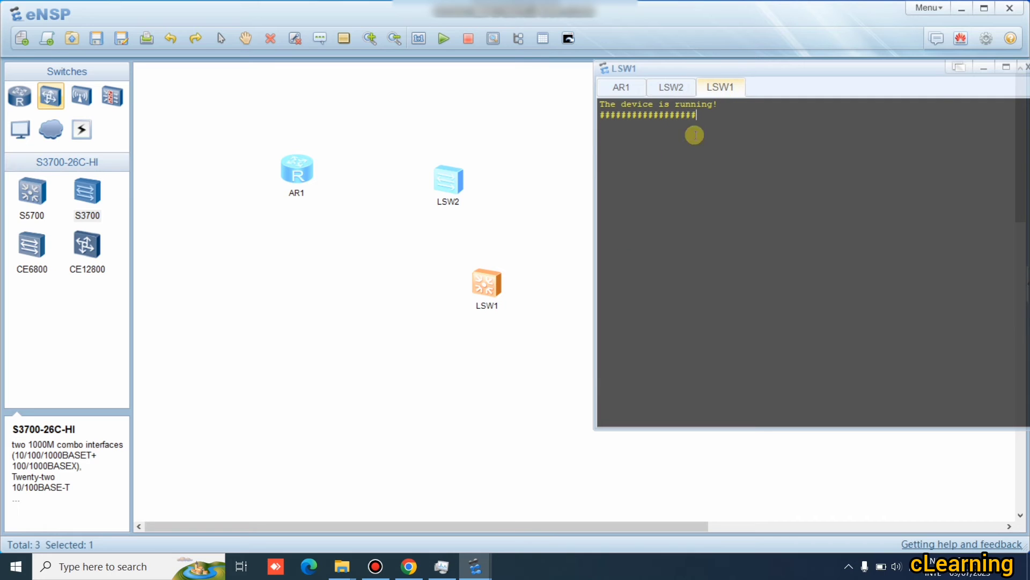
click(681, 87)
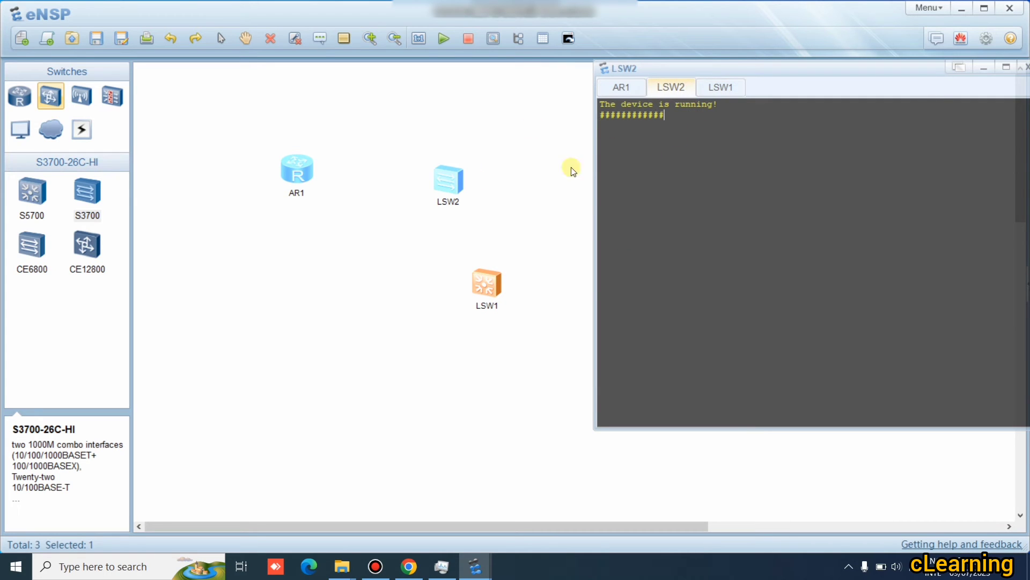
click(251, 137)
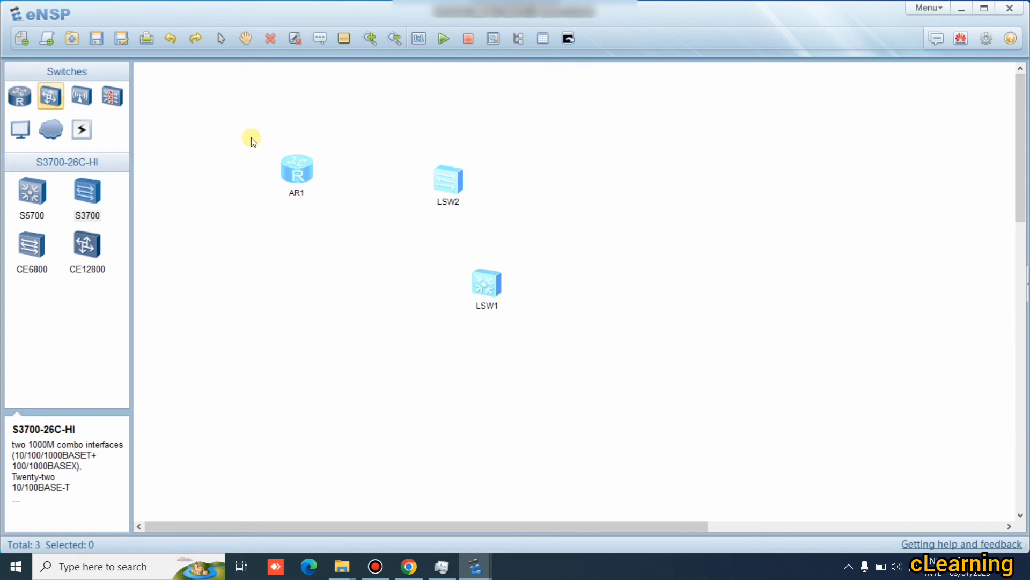
click(82, 96)
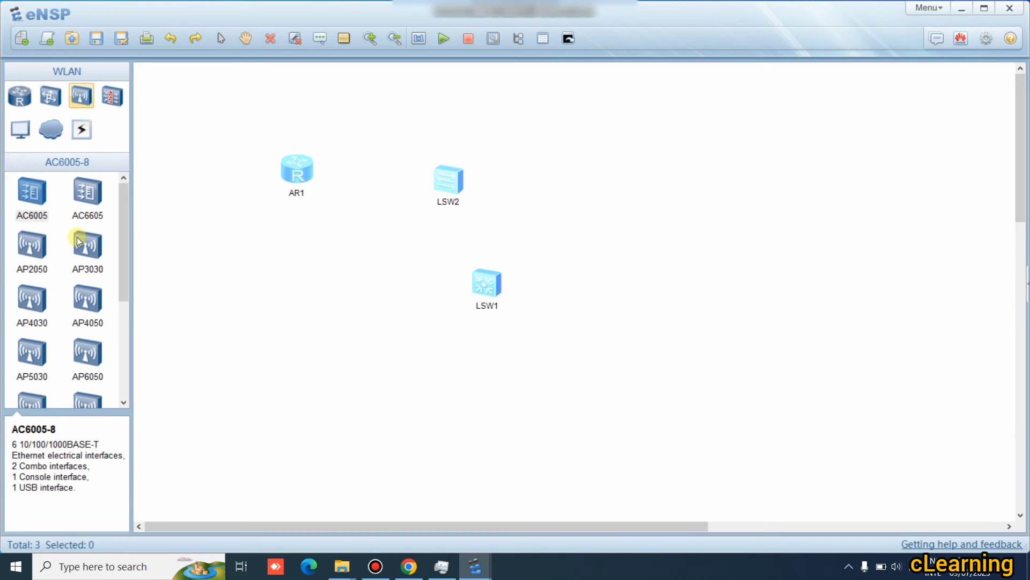
Place an AC6605 wireless controller on the canvas as AC1 and start it
click(95, 198)
click(553, 173)
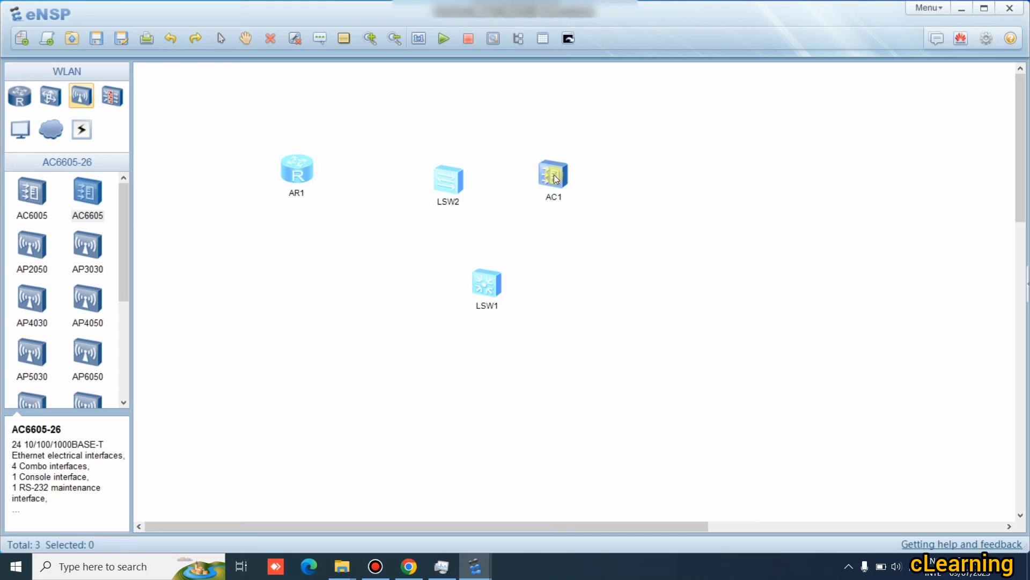
right_click(551, 175)
click(591, 187)
Enter system view with sys on LSW1 and LSW2, then briefly open AC1's console
double_click(485, 285)
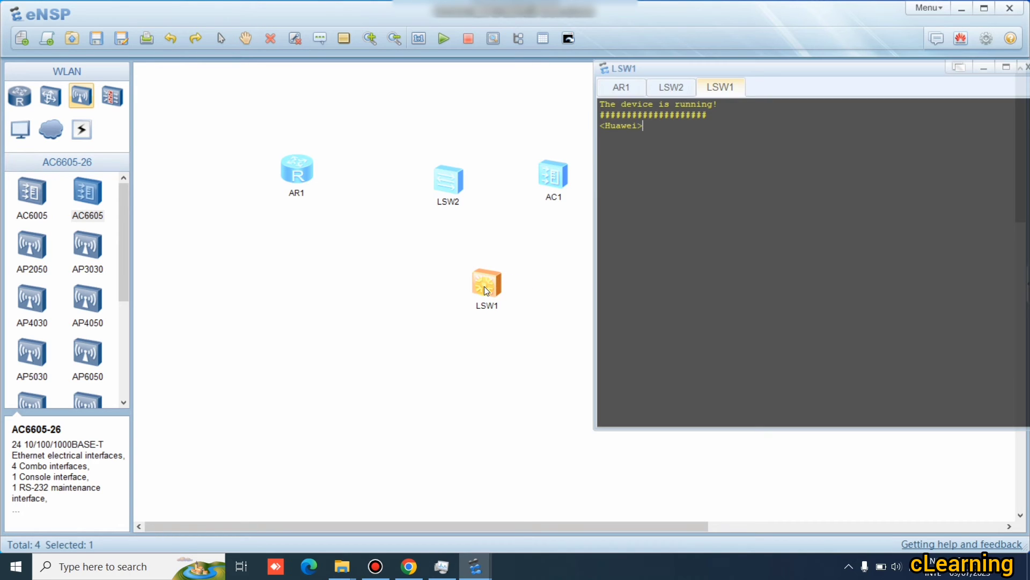
key(Return)
key(Return)
key(Return)
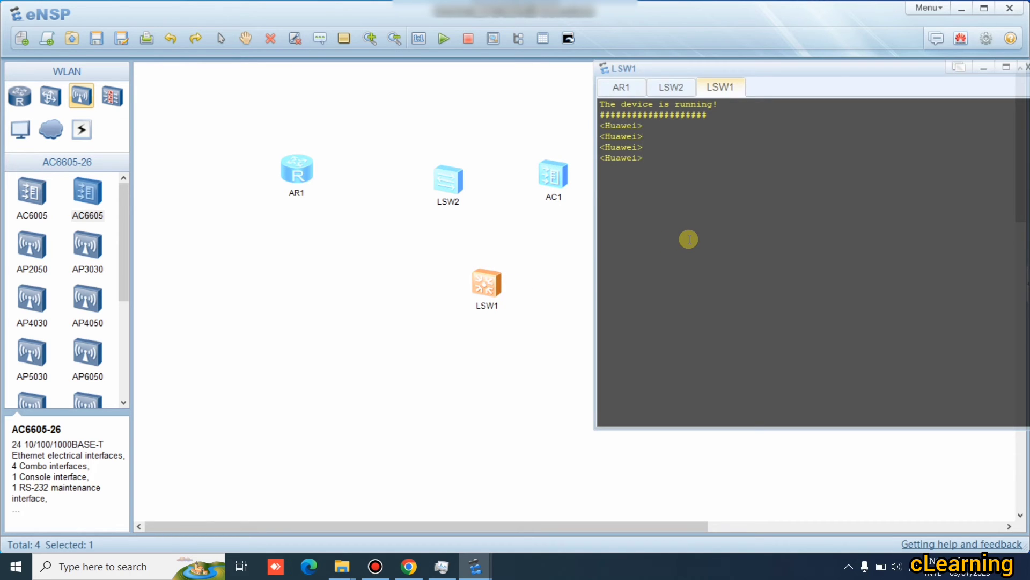
text(sys)
key(Return)
key(Return)
click(588, 232)
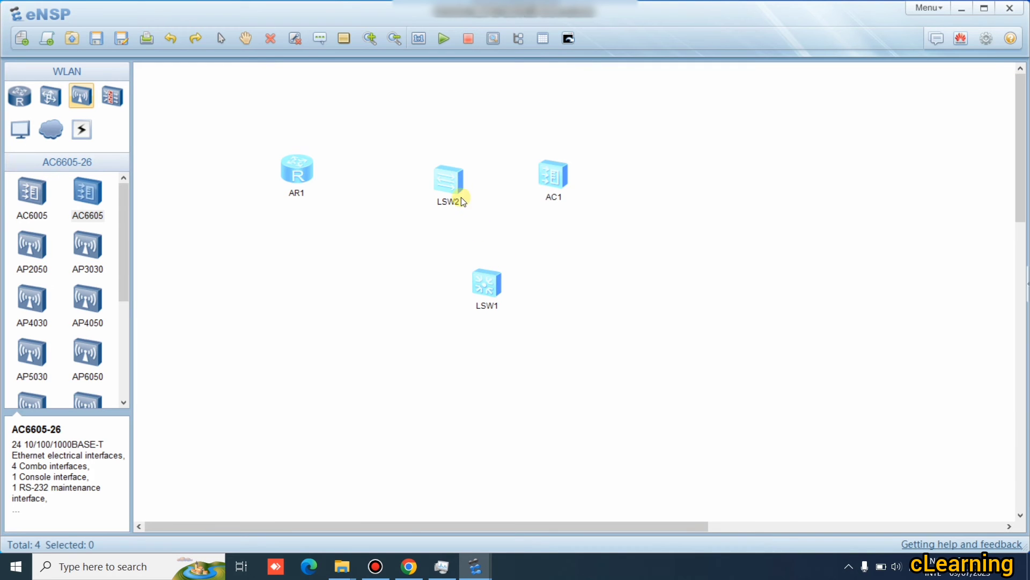
double_click(462, 183)
key(Return)
key(Return)
key(Return)
key(Return)
key(Return)
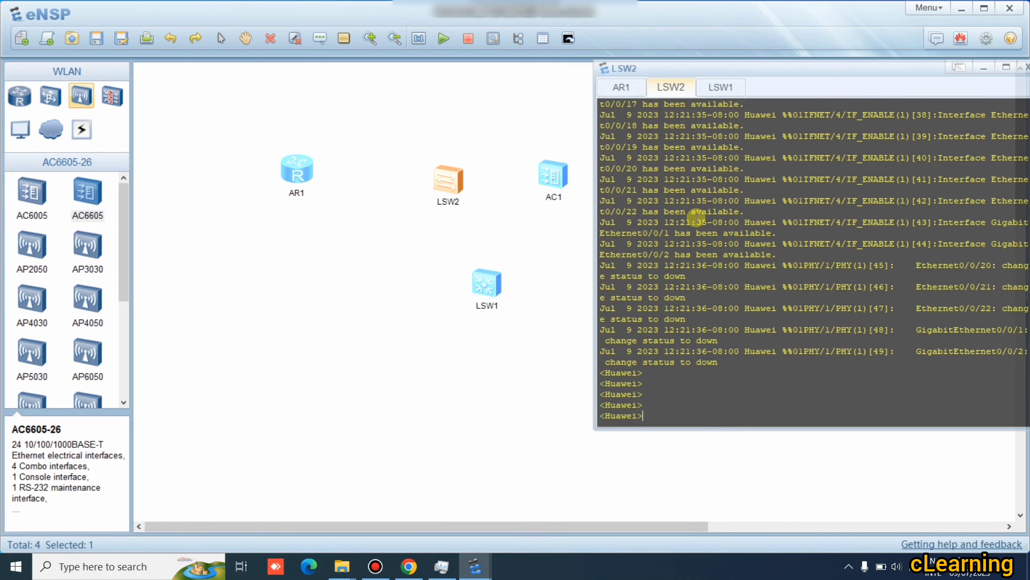
text(sys)
key(Return)
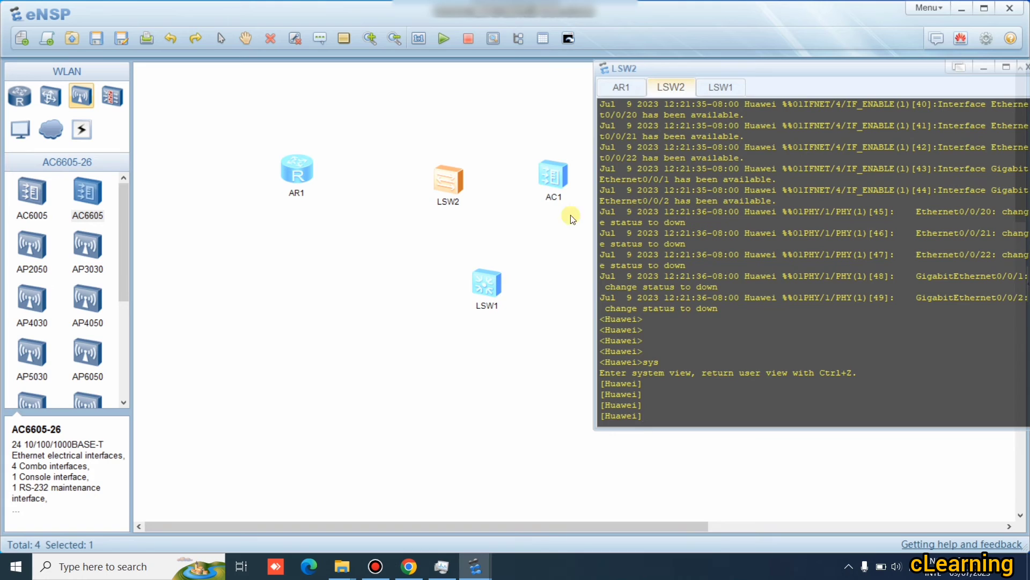
click(570, 212)
double_click(557, 194)
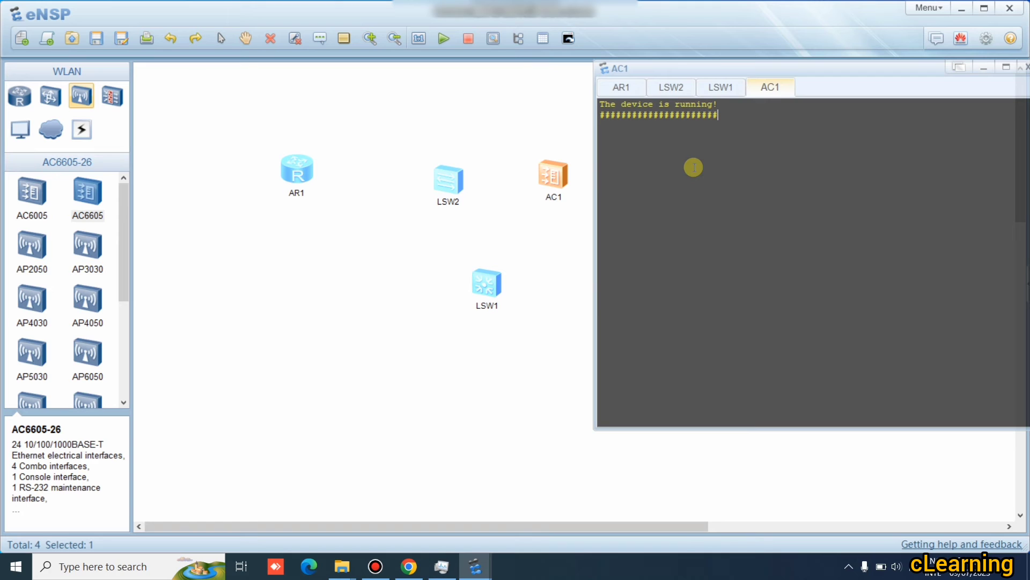
click(580, 122)
Place a USG6000V firewall on the canvas as FW1 and start it
click(108, 101)
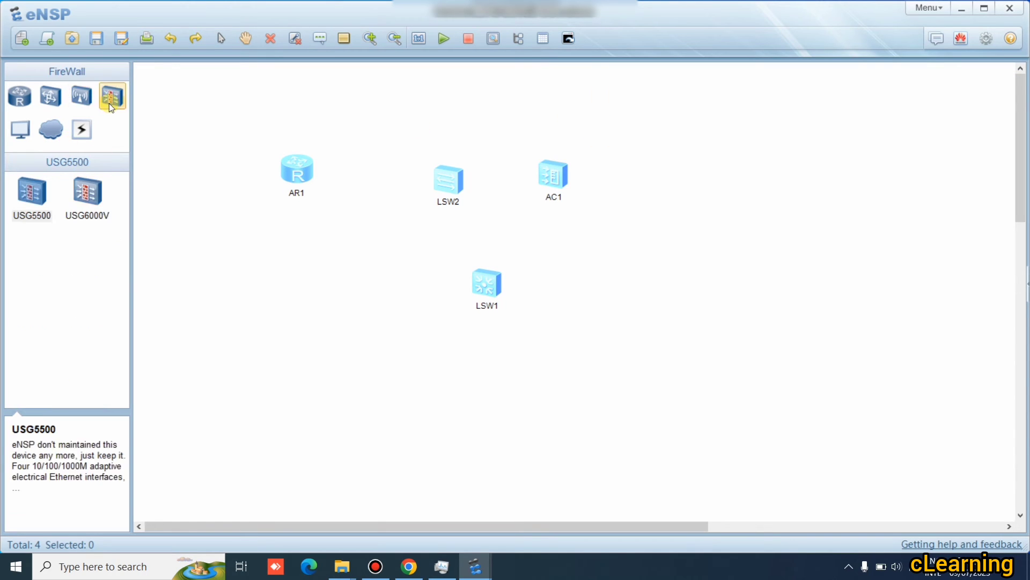
click(95, 195)
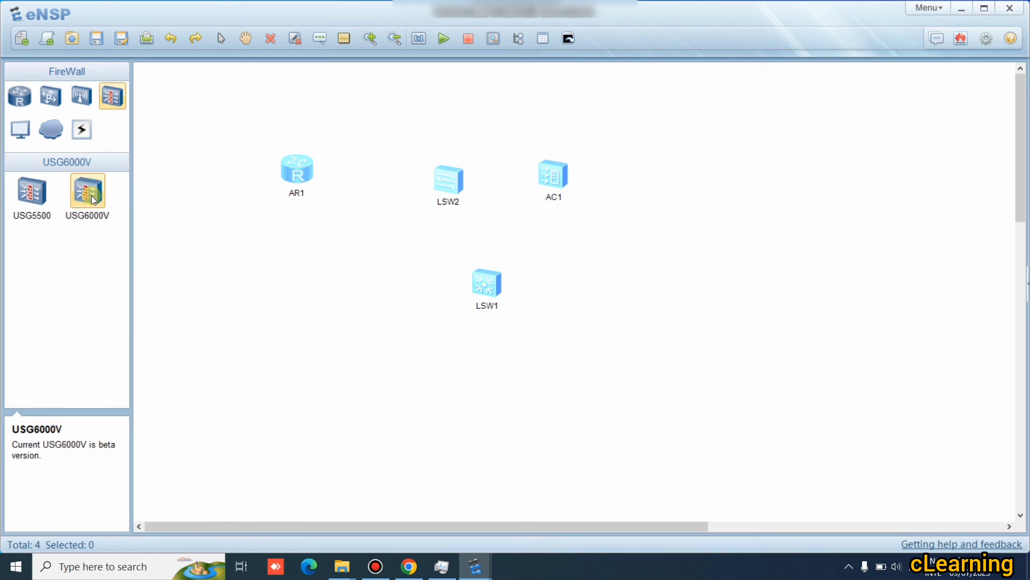
click(699, 196)
right_click(701, 198)
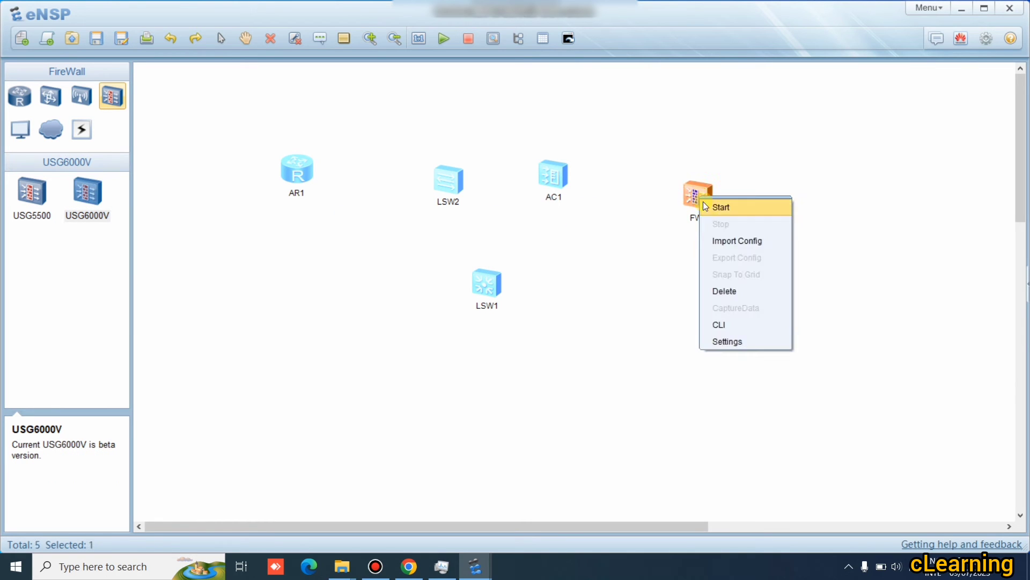
click(710, 207)
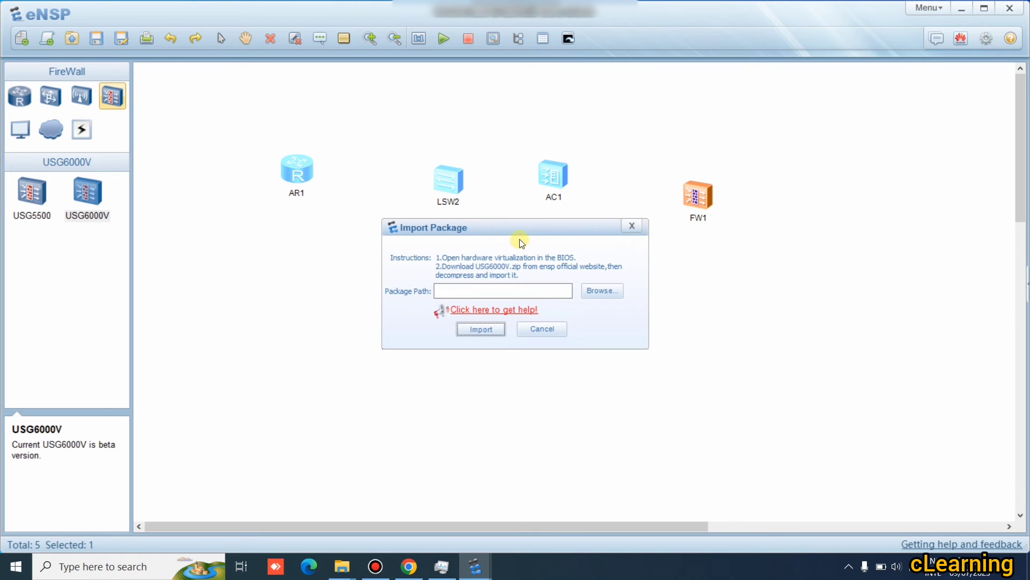
Open the [optional] USG6000V folder in the eNSP Setup Explorer window
mouse_move(342, 565)
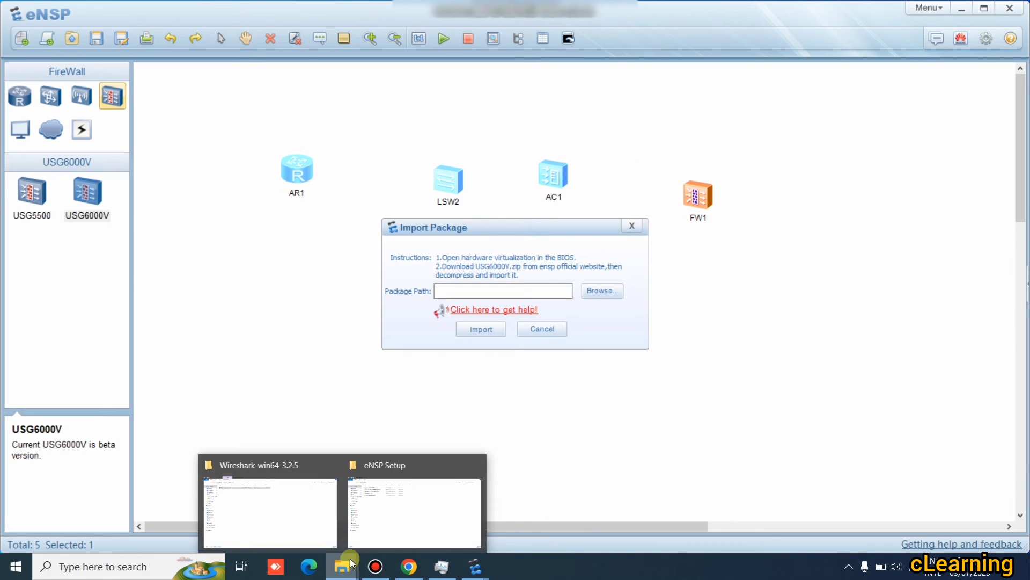
click(405, 511)
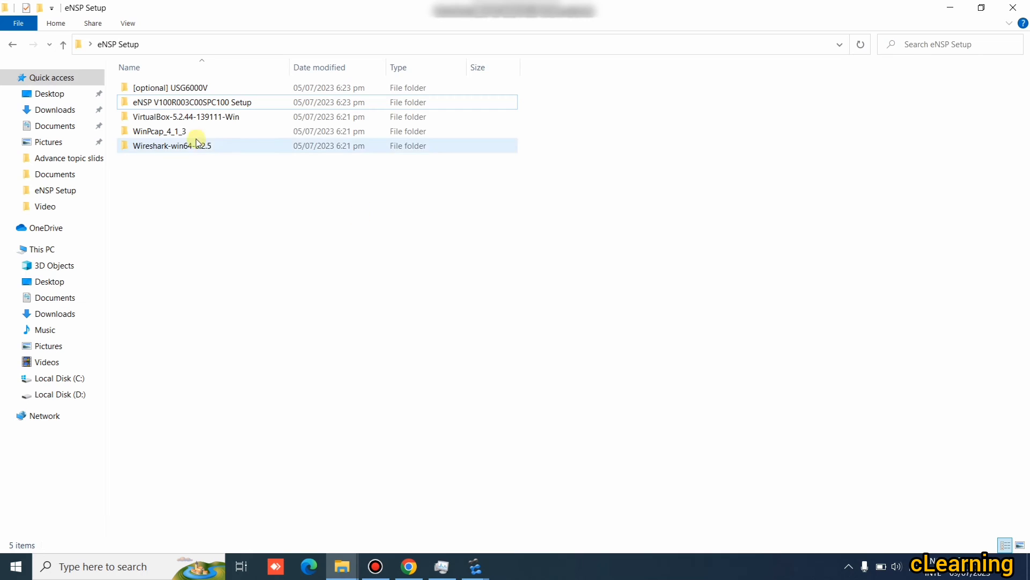
double_click(275, 88)
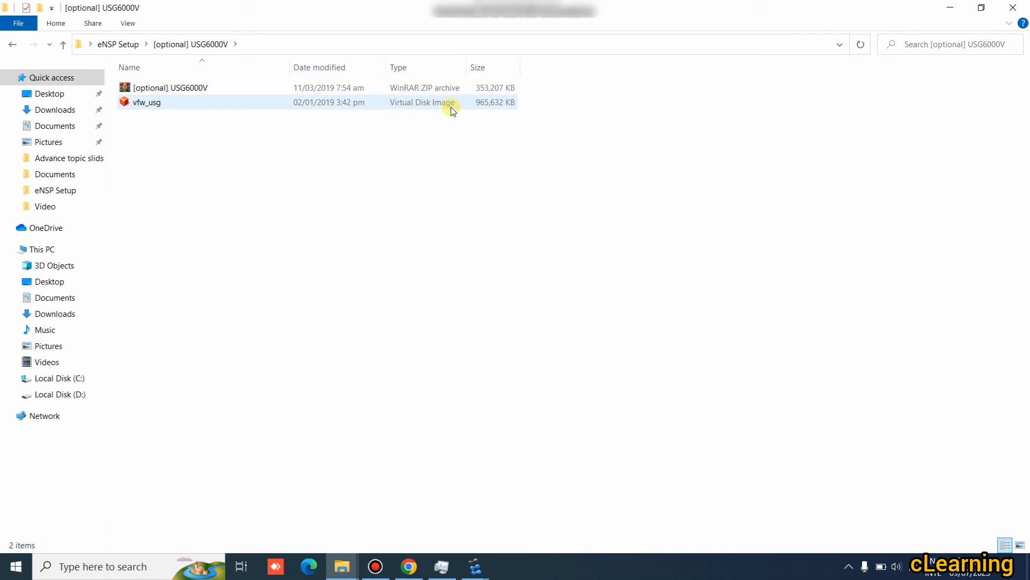
Import the vfw_usg image as the firewall package in eNSP
click(946, 15)
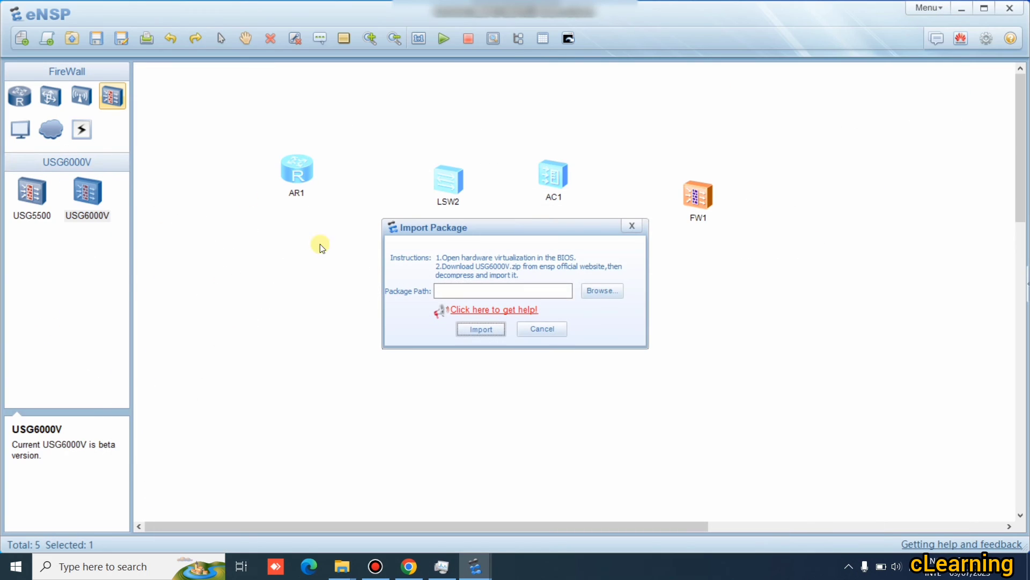
click(605, 293)
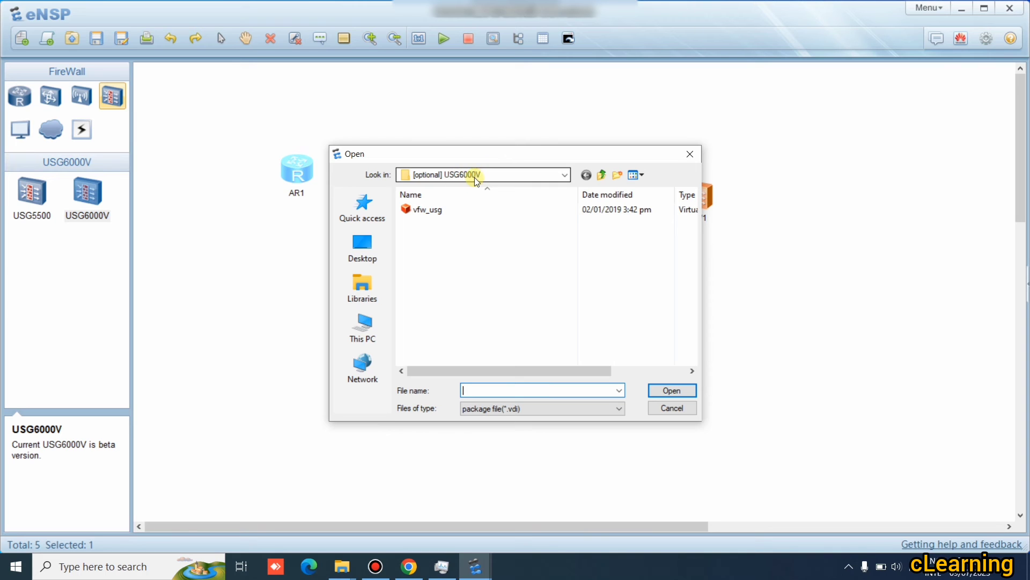
click(432, 209)
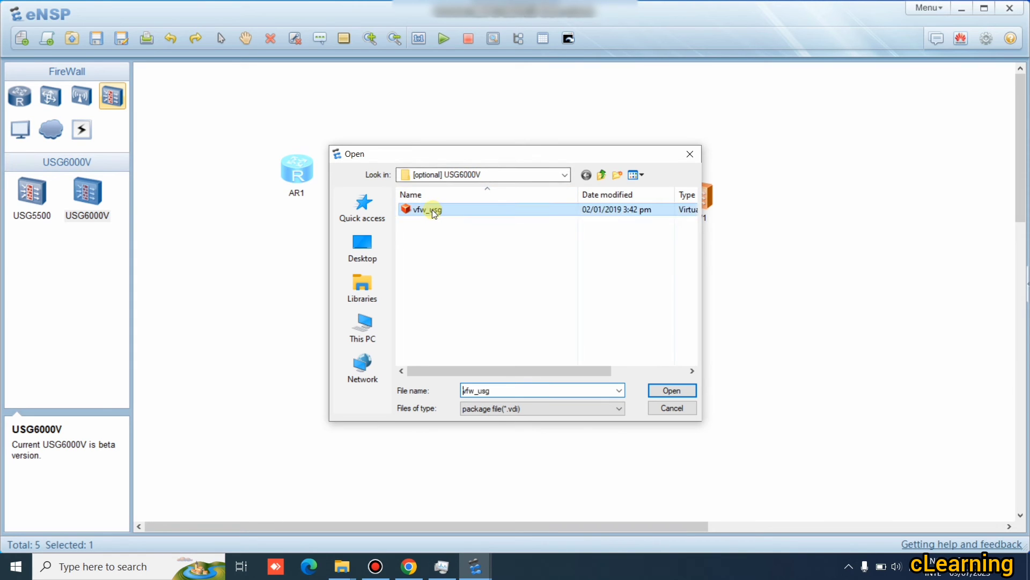
click(666, 395)
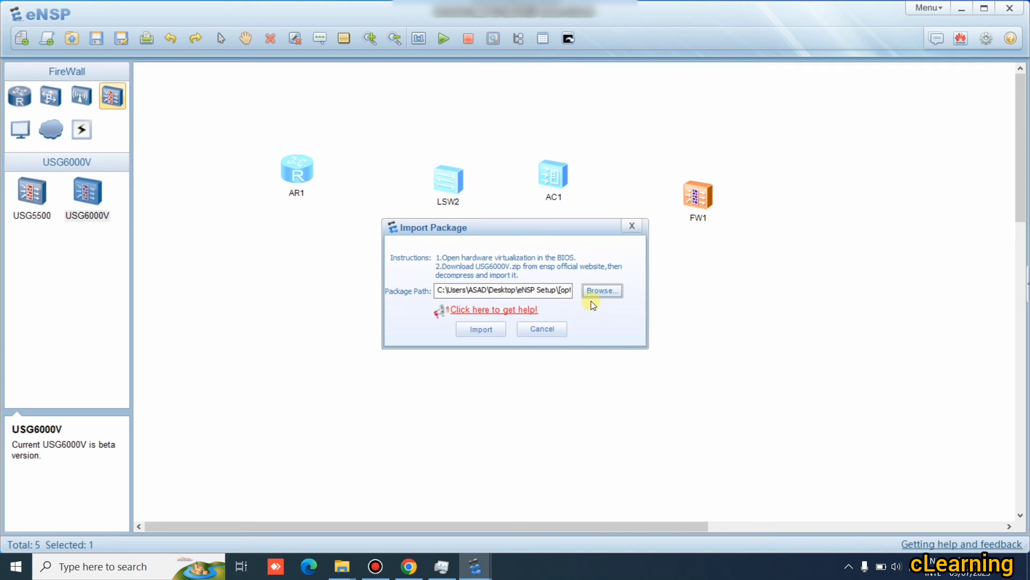
click(481, 329)
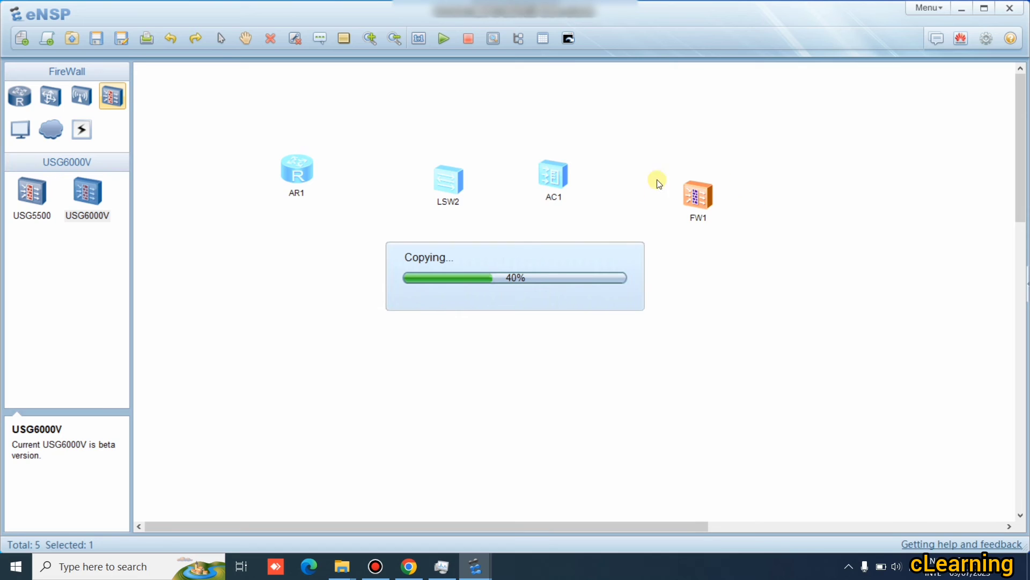
Start FW1, reposition FW1 and AC1, and open AC1's console
mouse_move(694, 209)
mouse_down()
mouse_move(736, 209)
mouse_move(700, 209)
mouse_up()
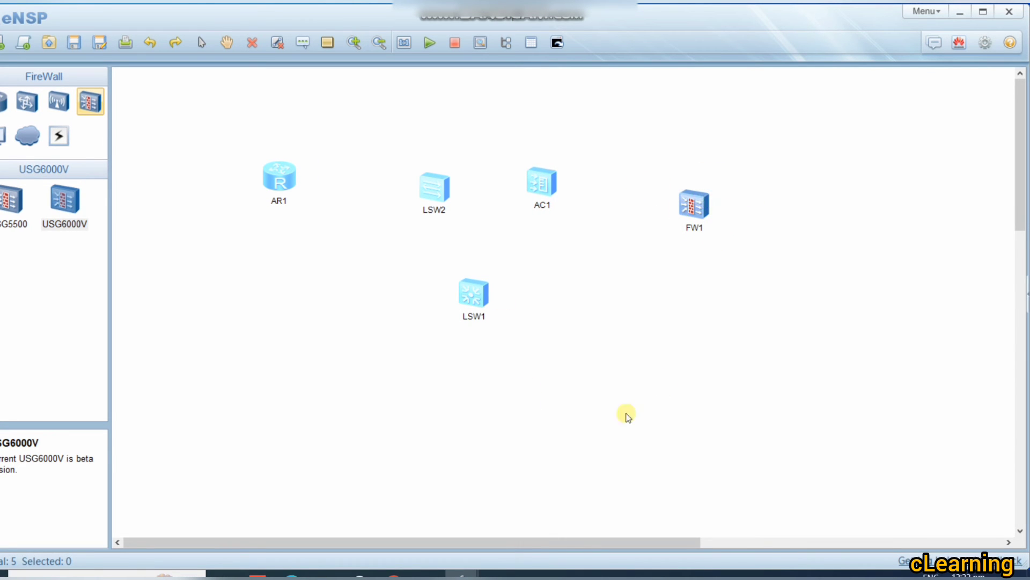
click(702, 207)
right_click(702, 207)
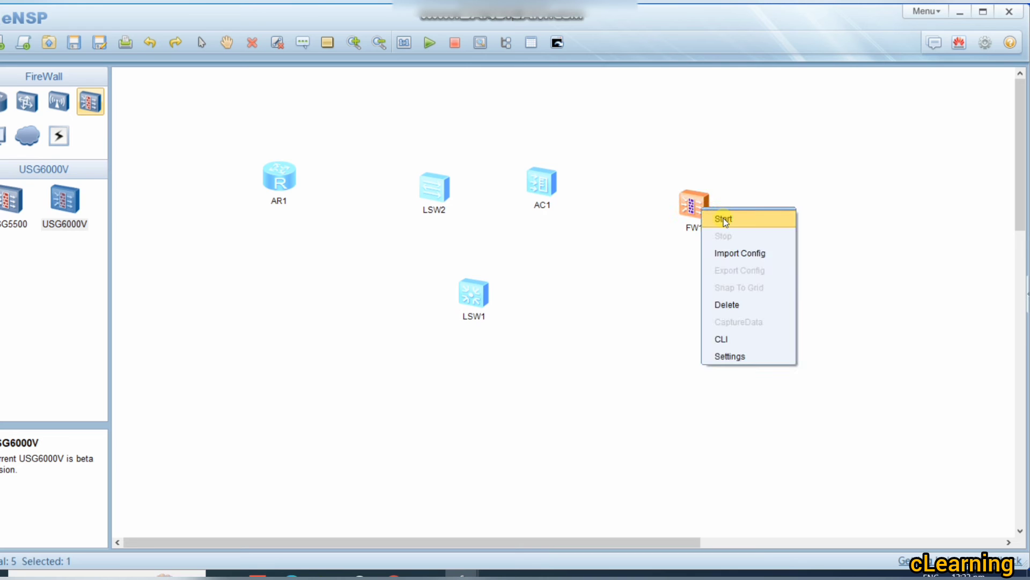
click(724, 219)
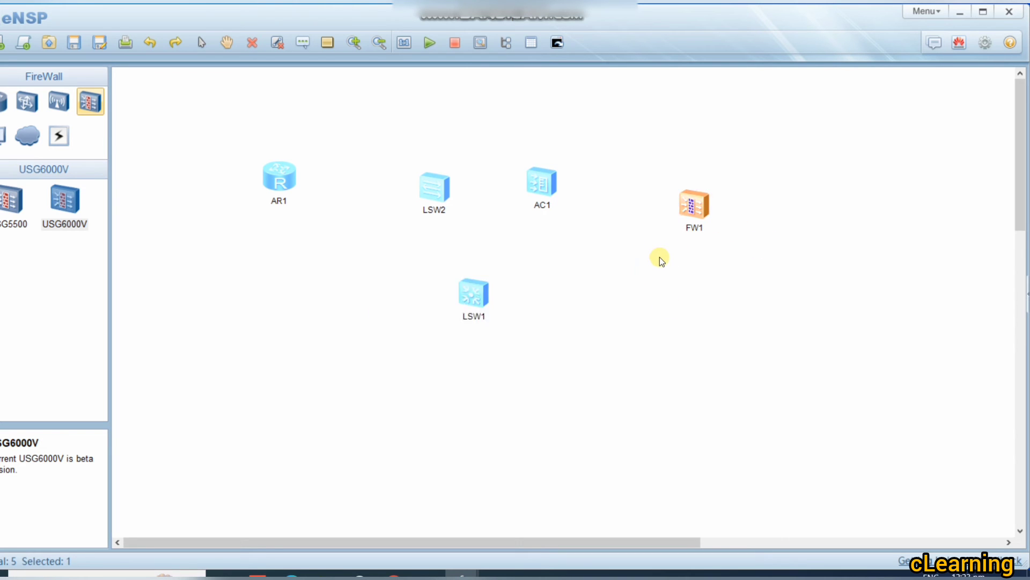
drag(663, 228, 661, 229)
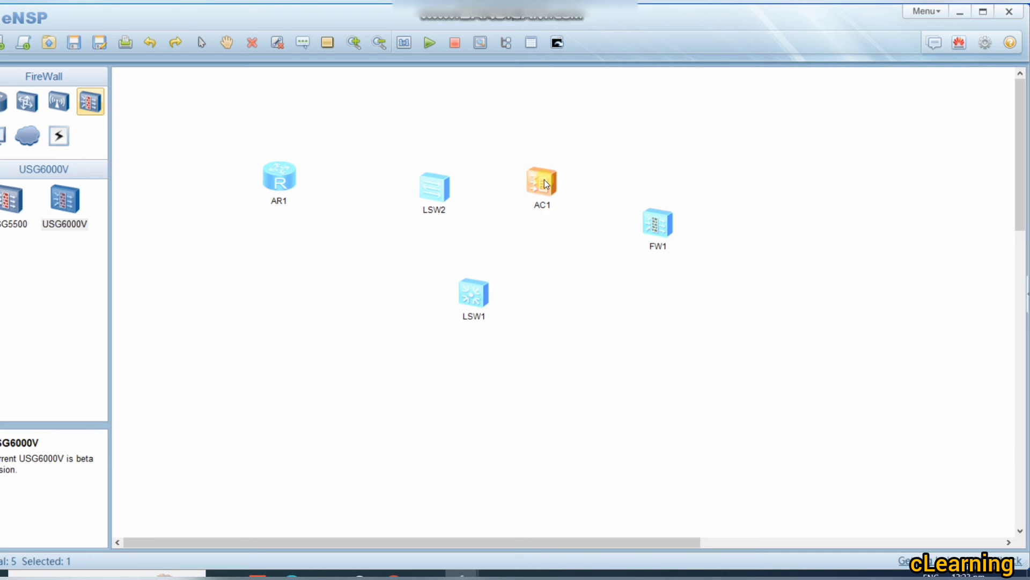
drag(545, 179, 506, 118)
double_click(500, 121)
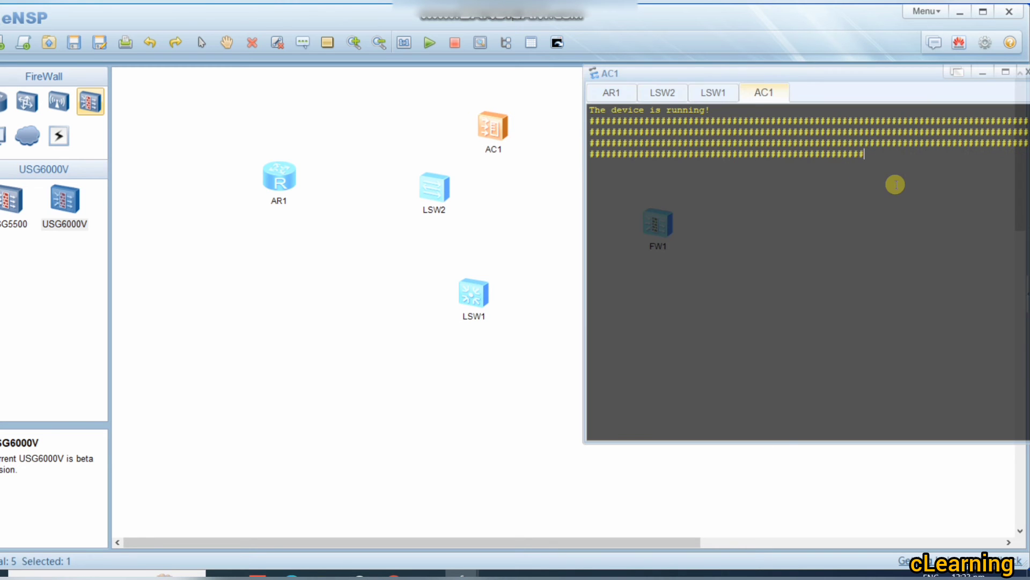
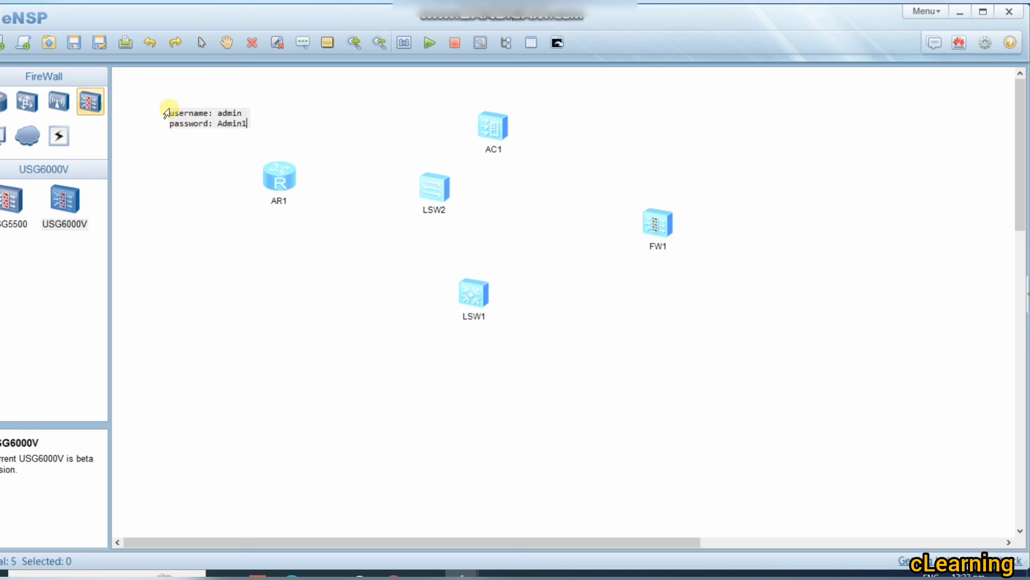
Add the firewall's login password line beneath the username in the credentials note
click(268, 134)
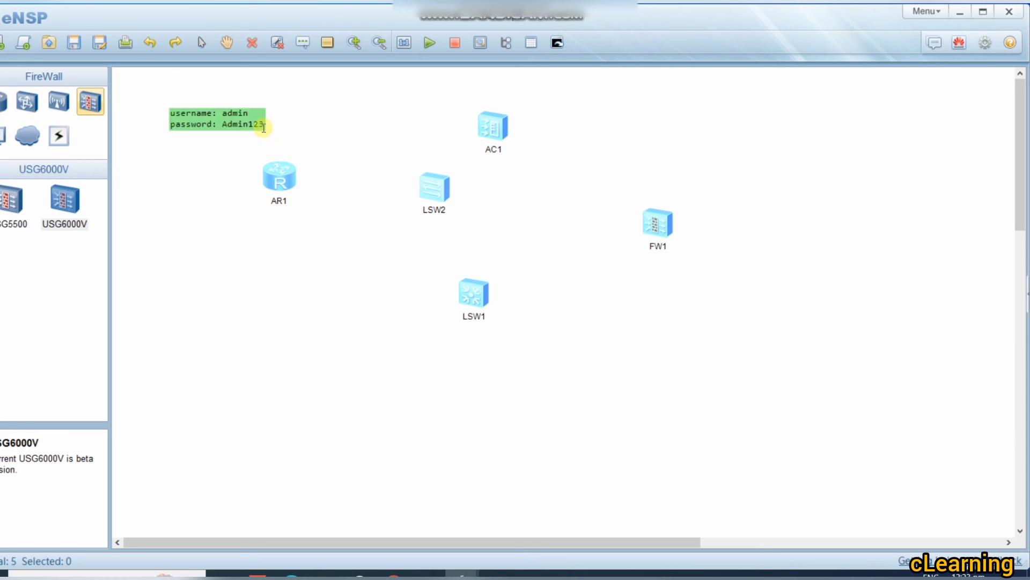
double_click(655, 223)
click(895, 204)
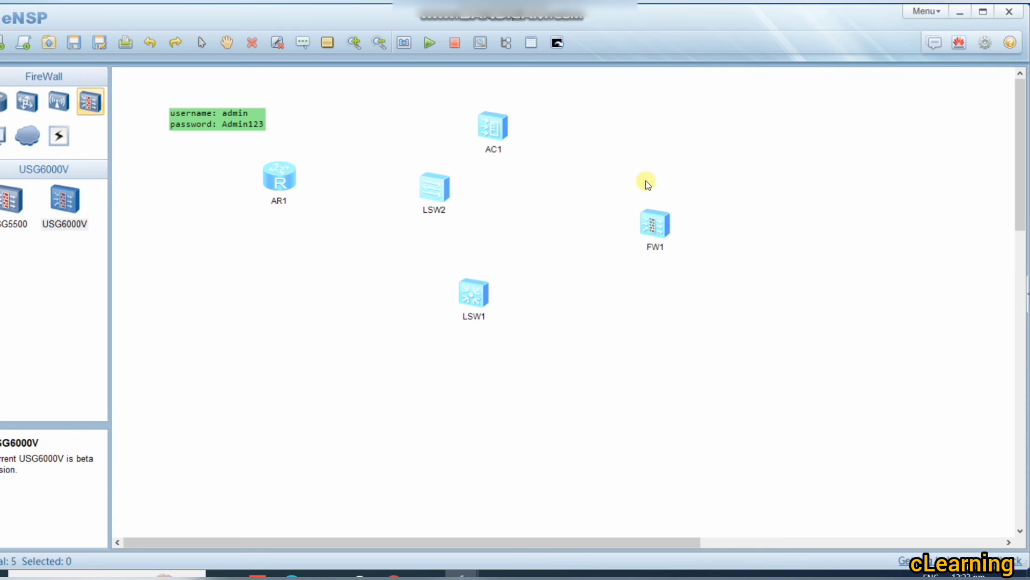
double_click(483, 129)
key(Return)
key(Return)
key(Return)
key(Return)
key(Return)
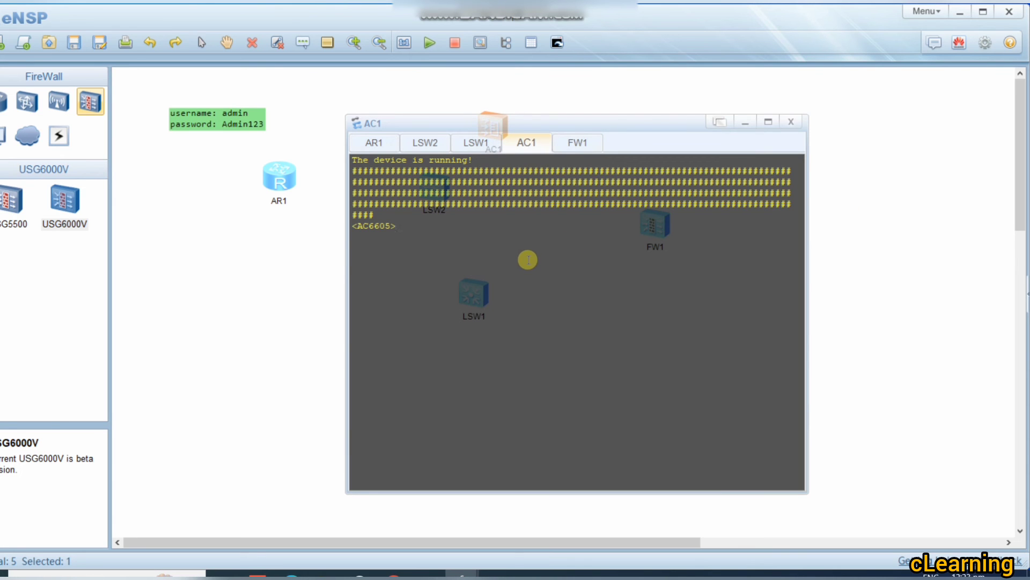
key(Return)
text(sys)
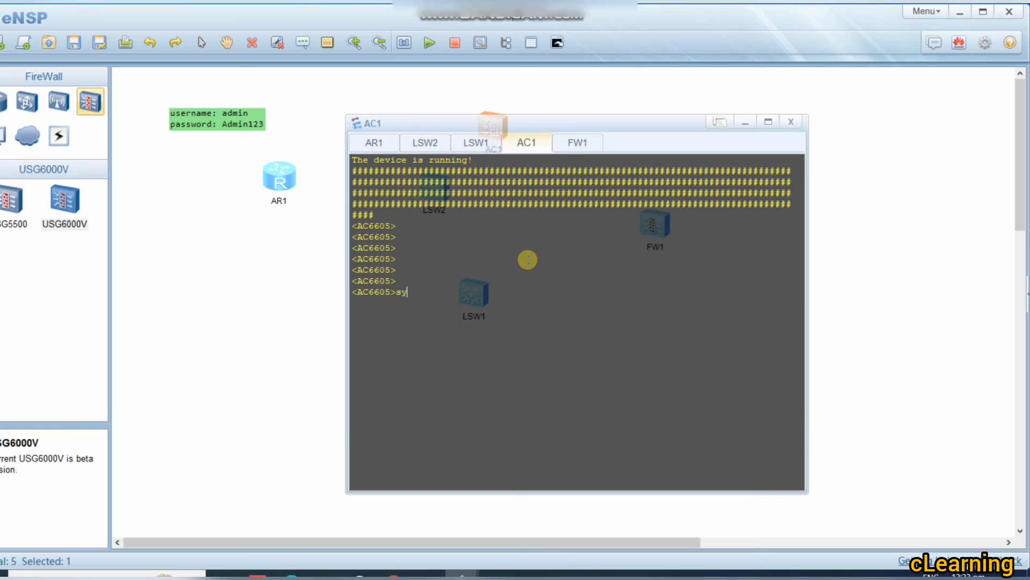
key(Return)
key(Return)
key(Return)
key(Return)
key(Return)
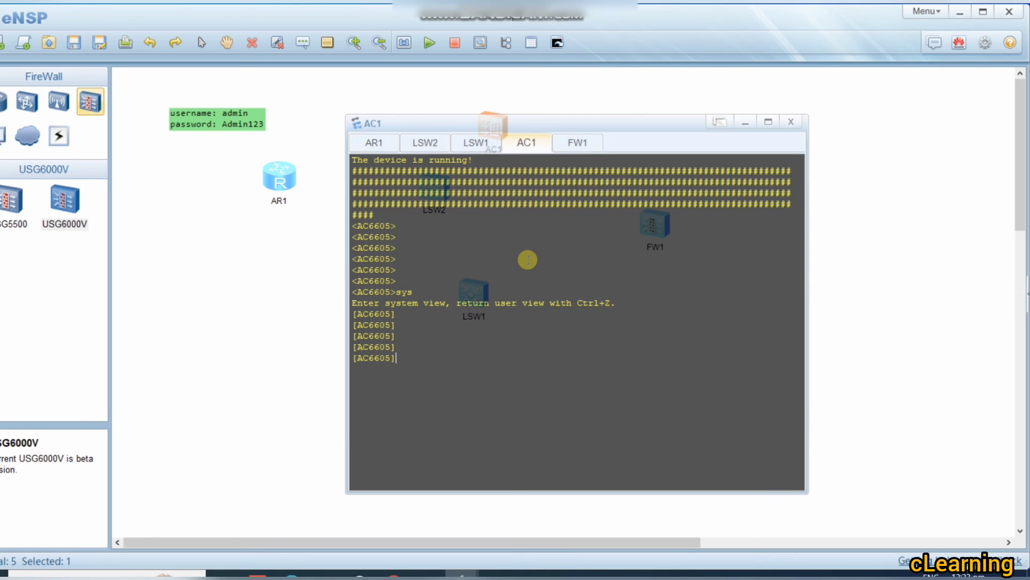
text(dis)
key(Tab)
text(cu)
key(Tab)
key(Return)
key(space)
key(space)
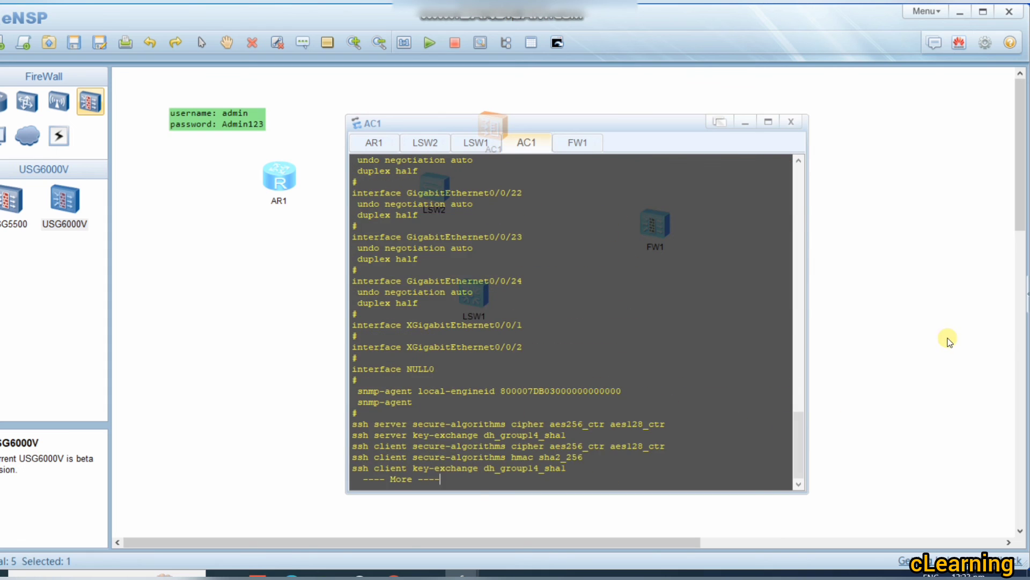
click(943, 340)
double_click(482, 130)
Open FW1's console and move its window higher while the firewall boots
click(900, 123)
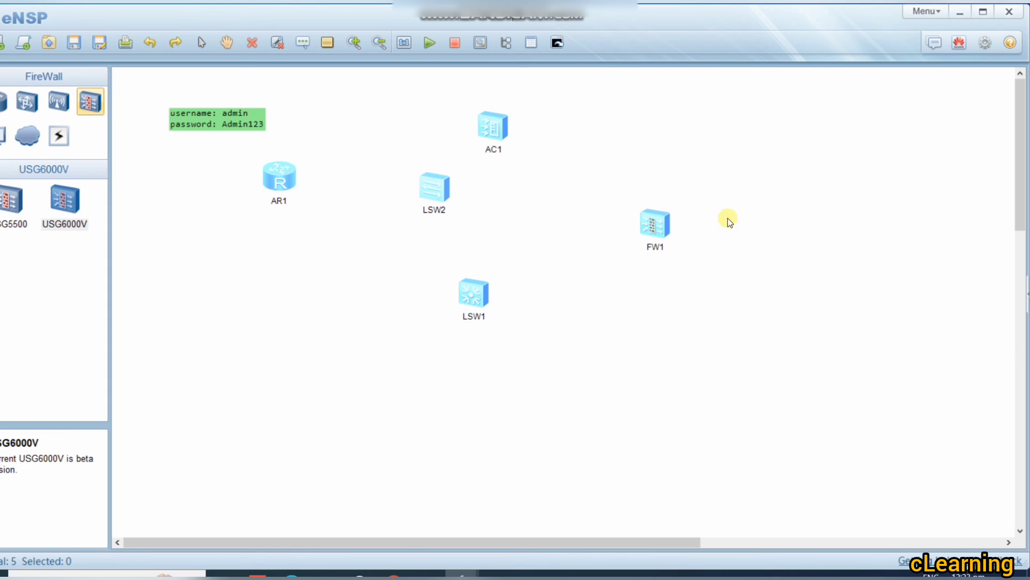
double_click(658, 228)
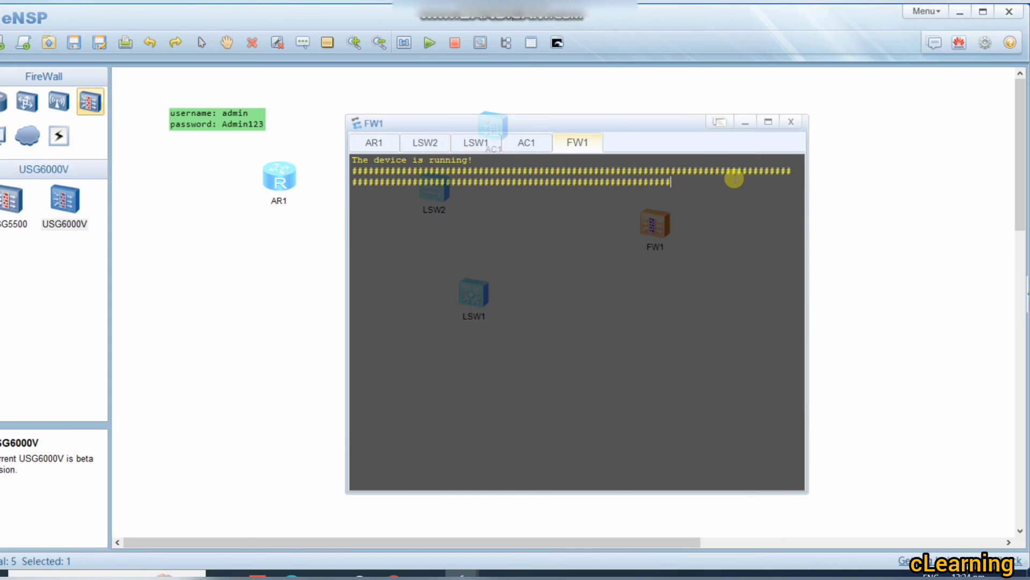
drag(654, 127, 654, 102)
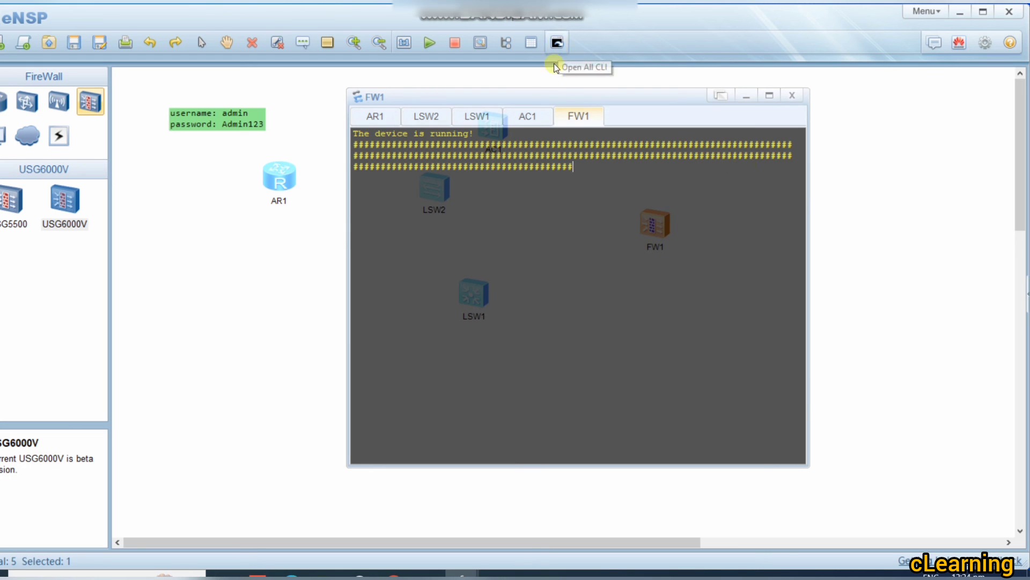
drag(551, 95, 595, 87)
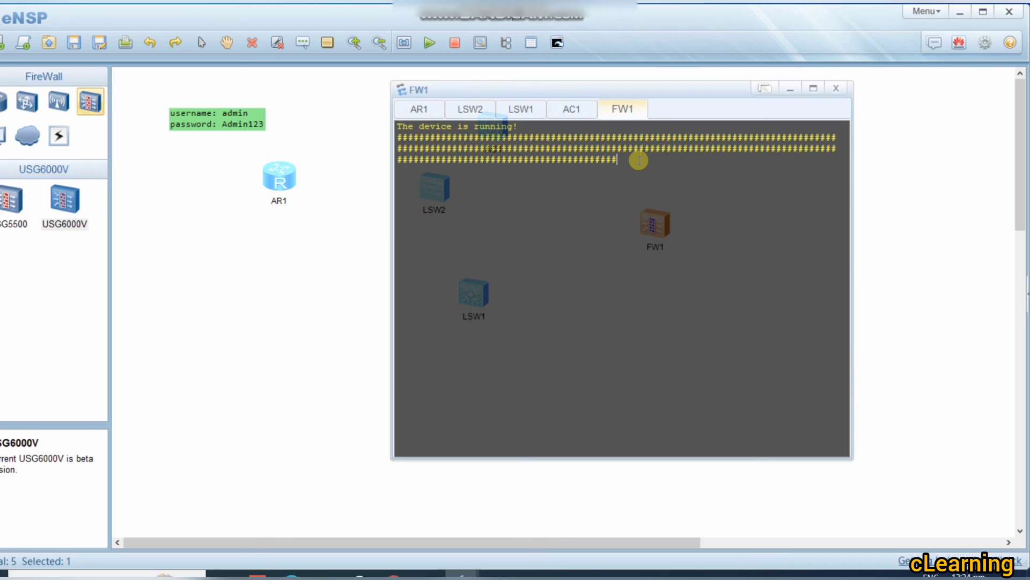
At FW1's login prompt, submit the username admin
key(Return)
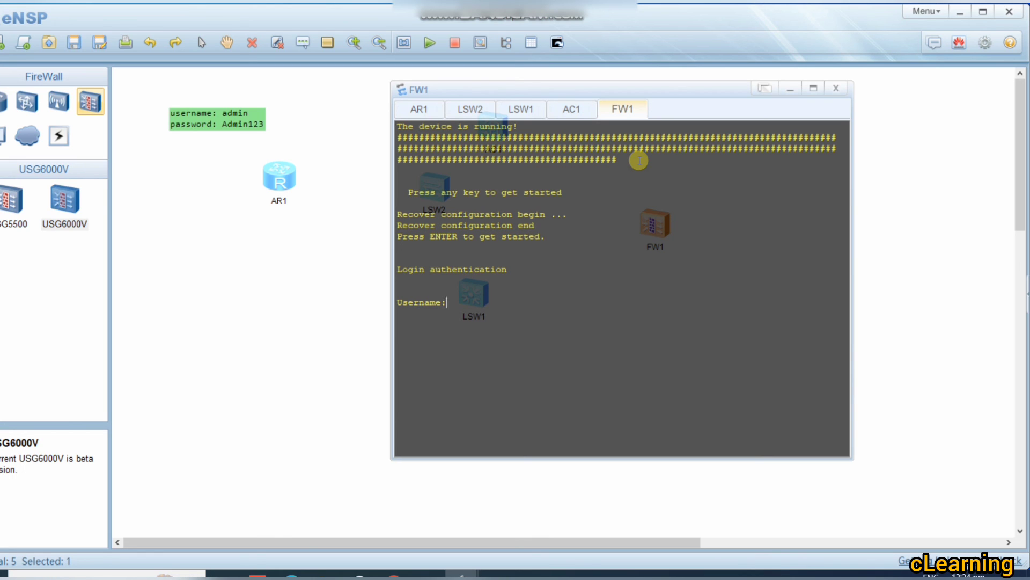
text(admin)
key(Return)
key(Return)
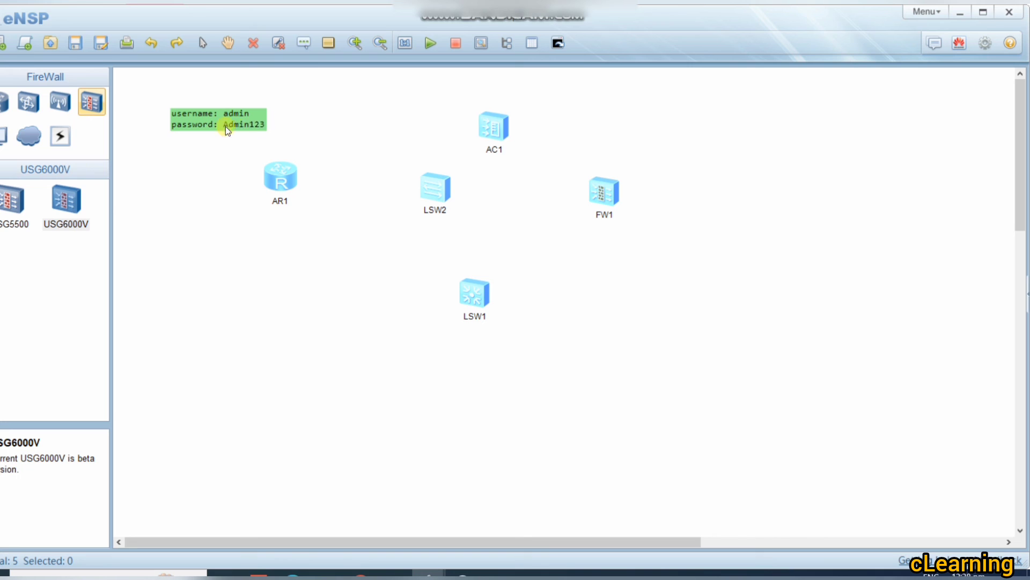
Correct the note's password, log into FW1 as admin, and agree to change the password
click(254, 124)
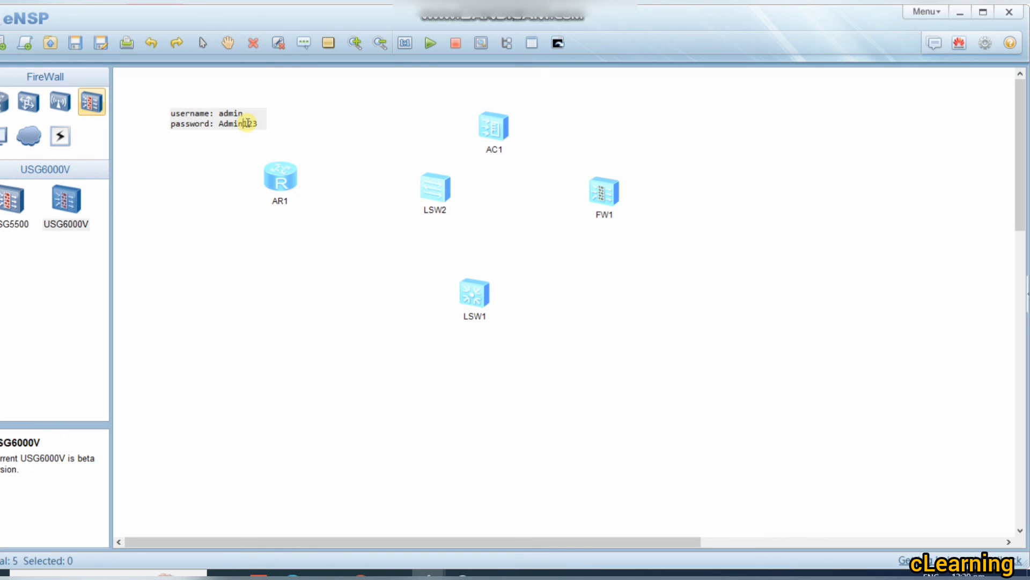
double_click(594, 191)
text(admi)
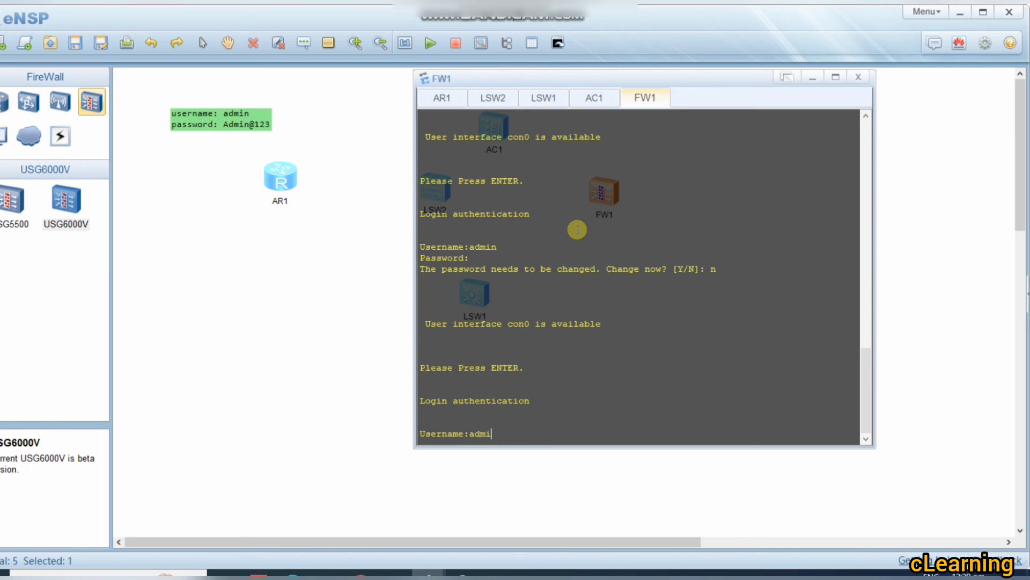
text(n)
key(Return)
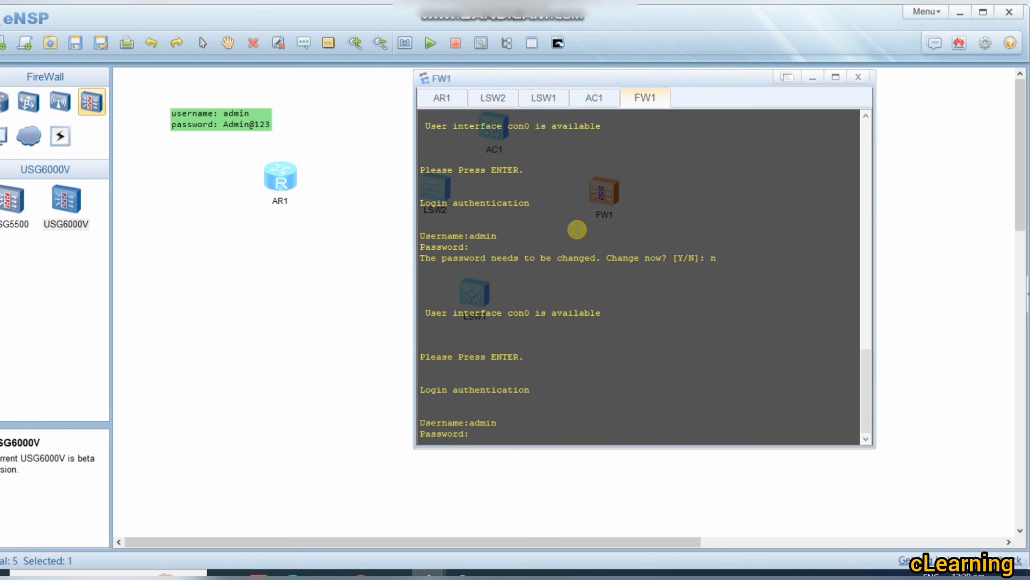
key(Return)
text(y)
key(Return)
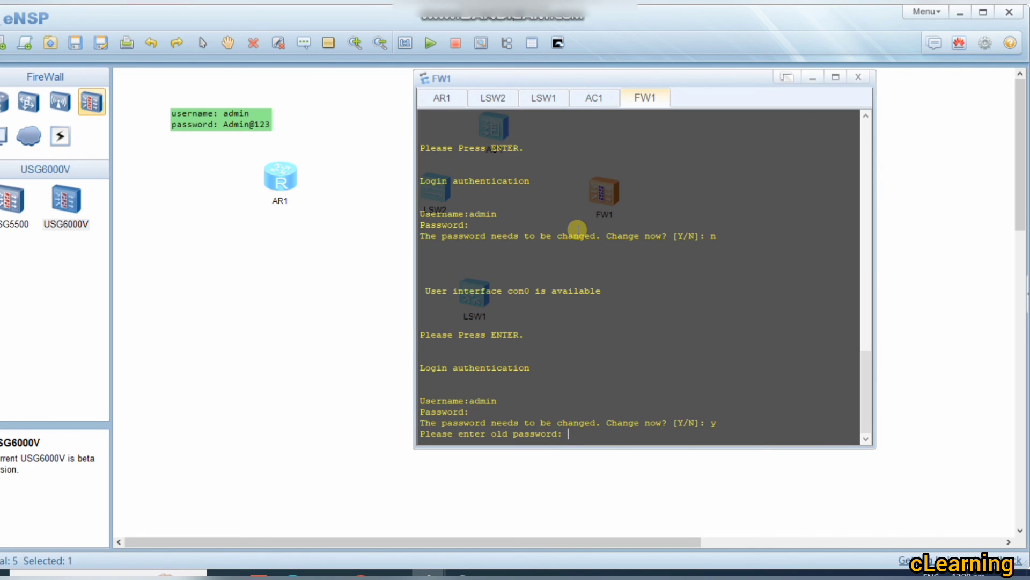
Enter the old password and confirm the new one, retrying after the first attempt
key(Return)
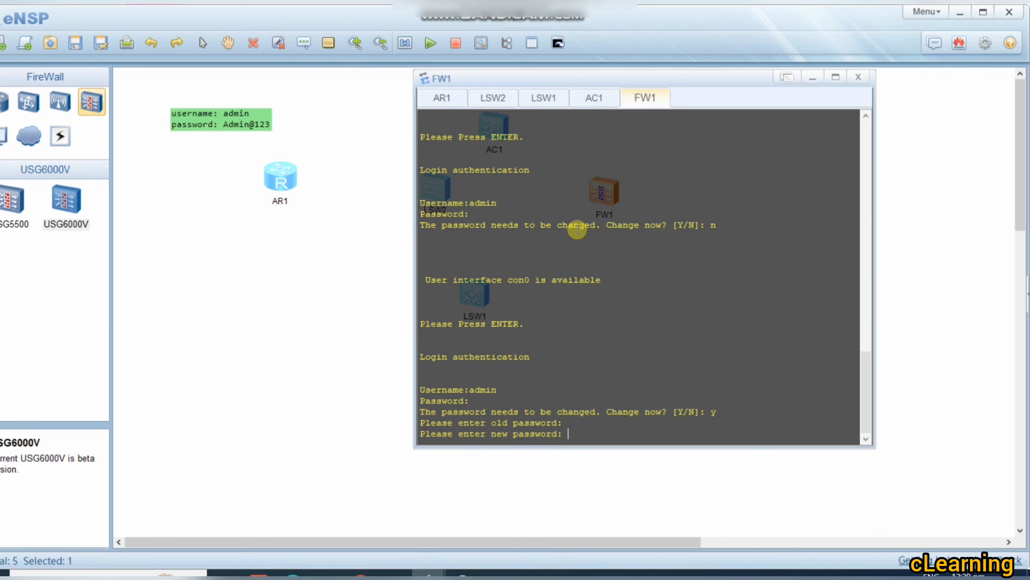
key(Return)
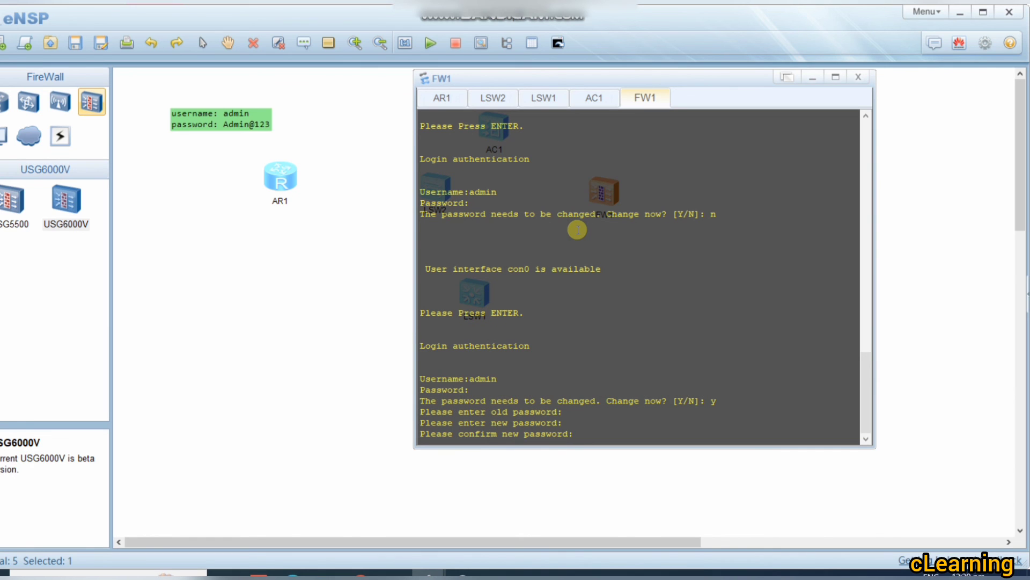
key(Return)
key(Return)
key(Return)
key(Return)
text(y)
key(Return)
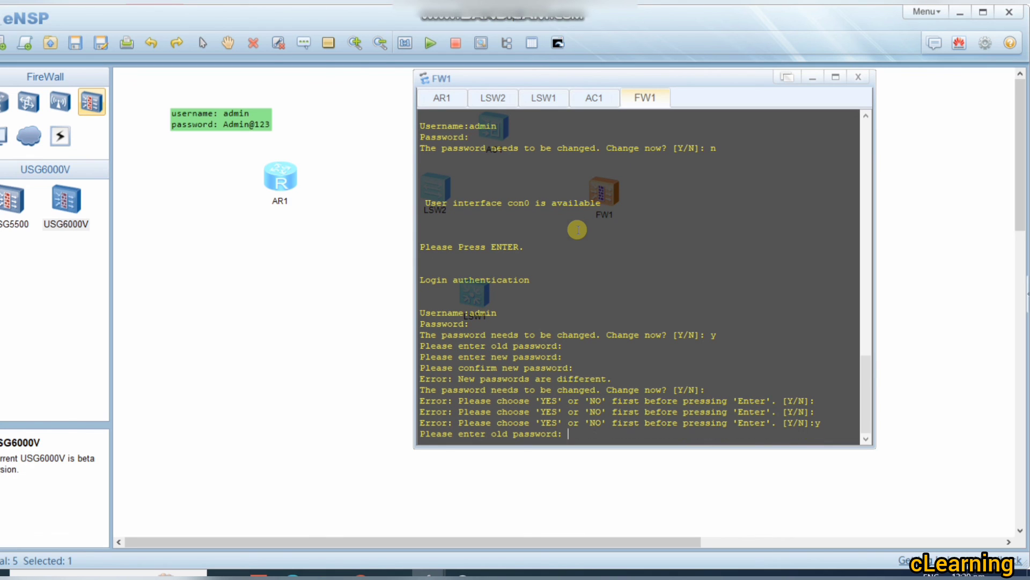
key(Return)
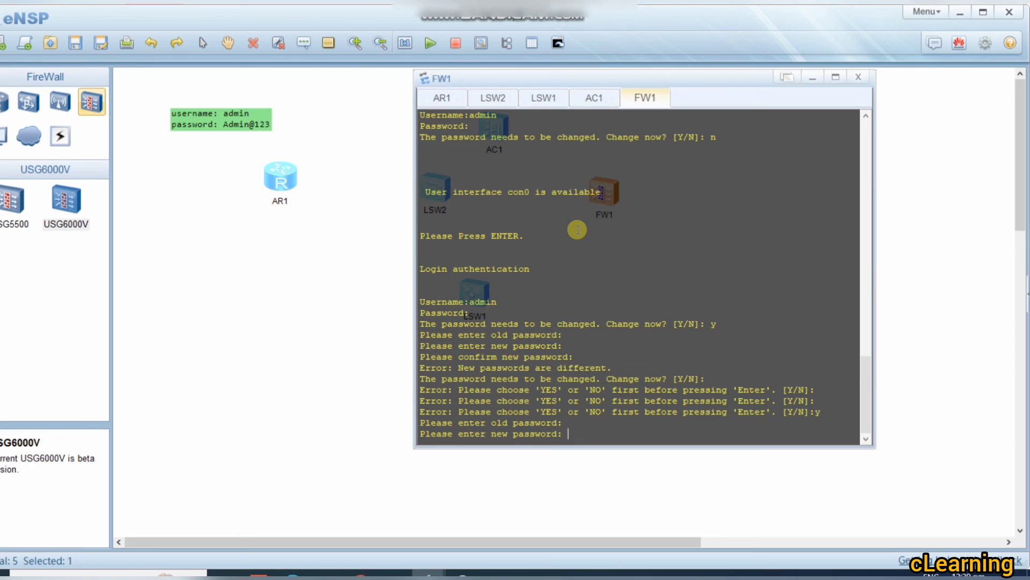
key(Return)
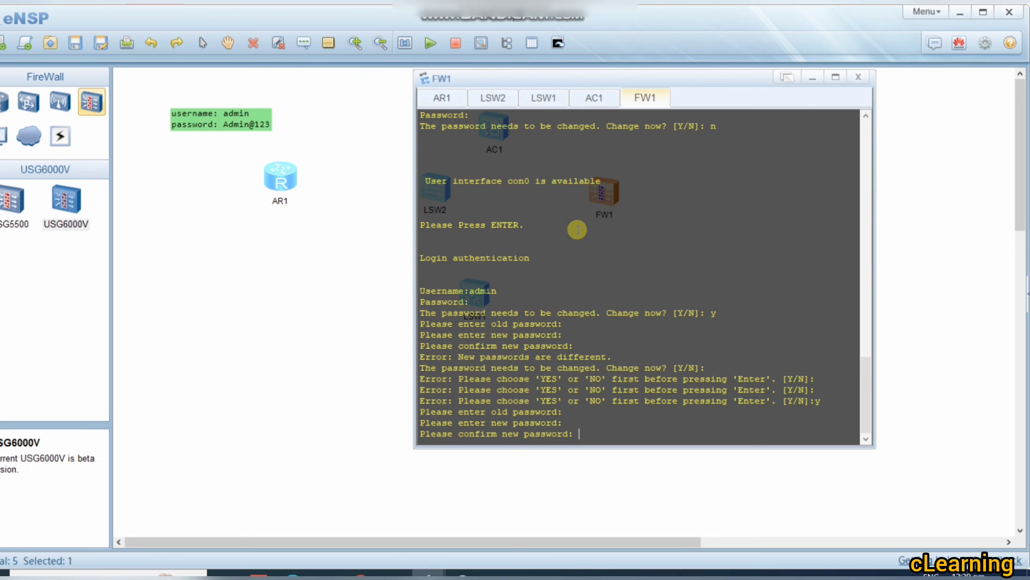
key(Return)
Enter FW1's system view with sys
key(Return)
key(Return)
key(Return)
key(Return)
key(Return)
text(sys)
key(Return)
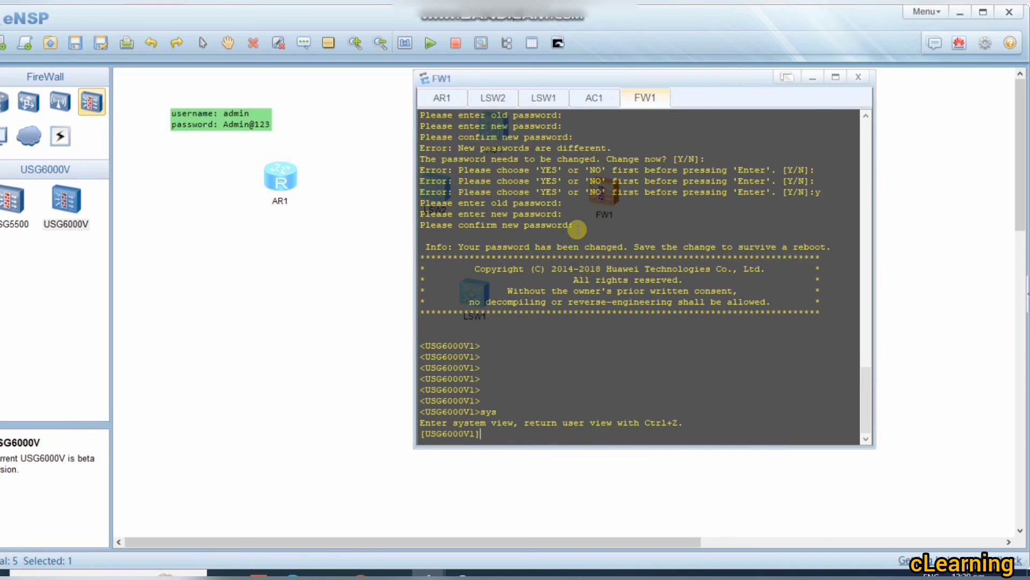
key(Return)
key(Return)
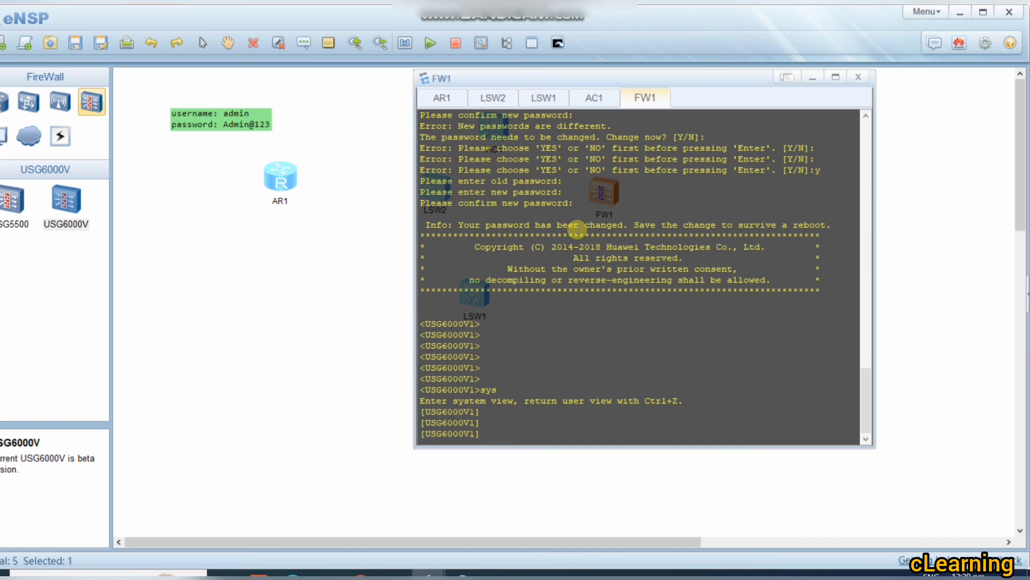
Run display current-configuration on FW1, close its console, and drag the credentials note right
text(display cu)
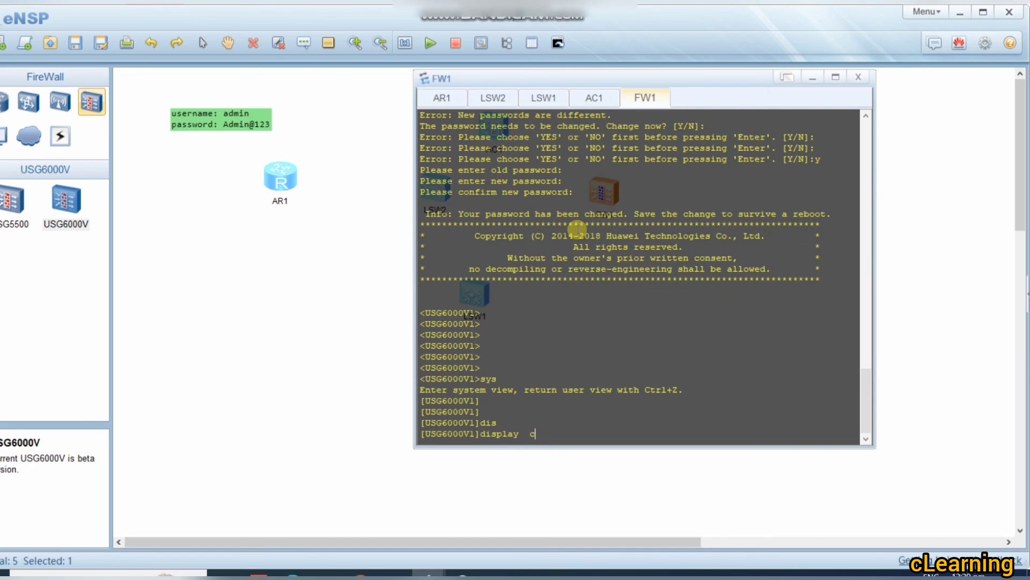
key(Tab)
key(Return)
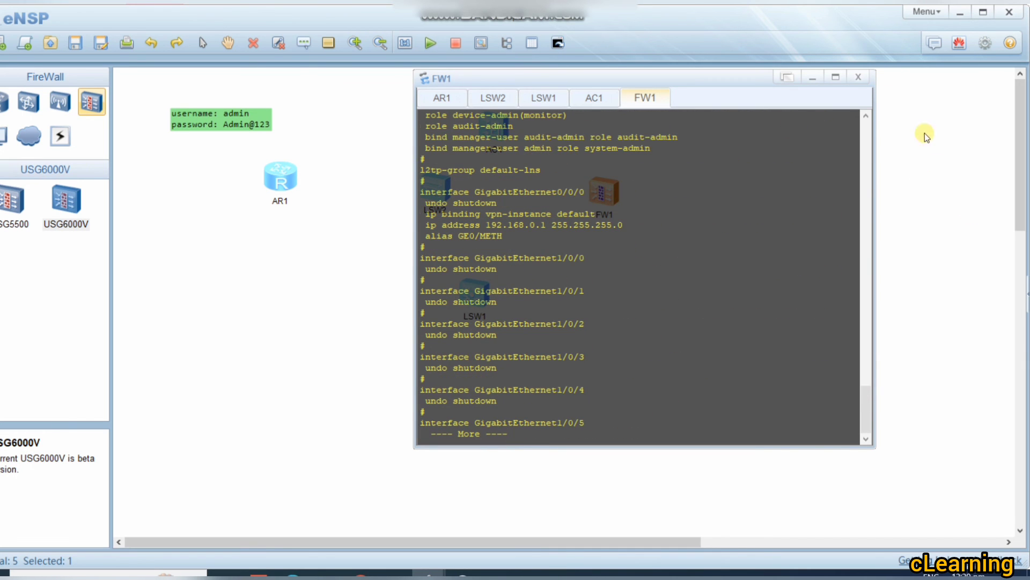
click(859, 76)
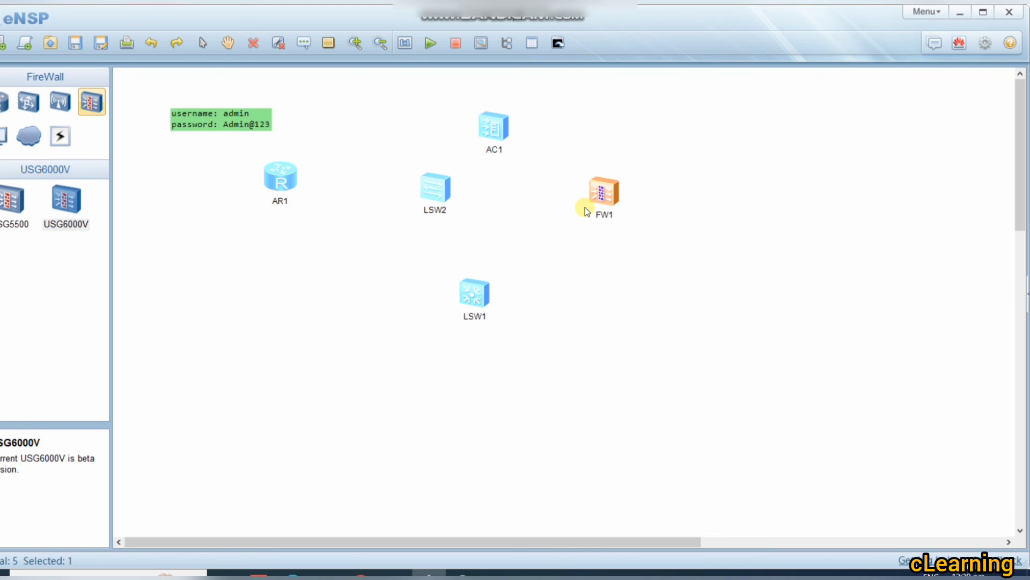
drag(252, 120, 349, 126)
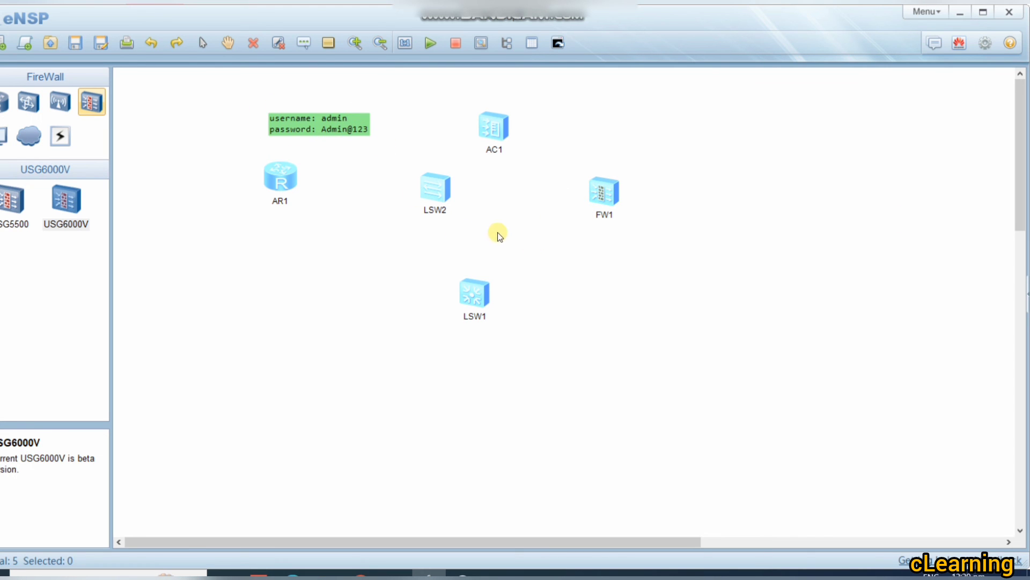